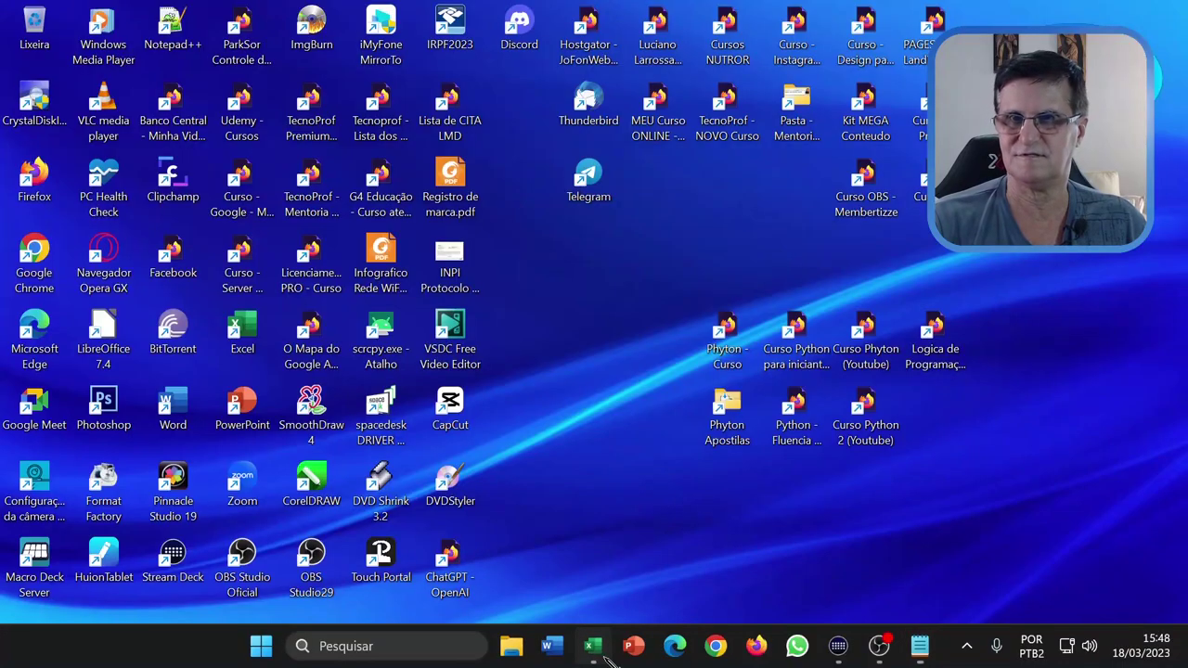
Step: Replace the Brasil country criterion in G3 with Portugal so its count updates to 2
left_click(594, 649)
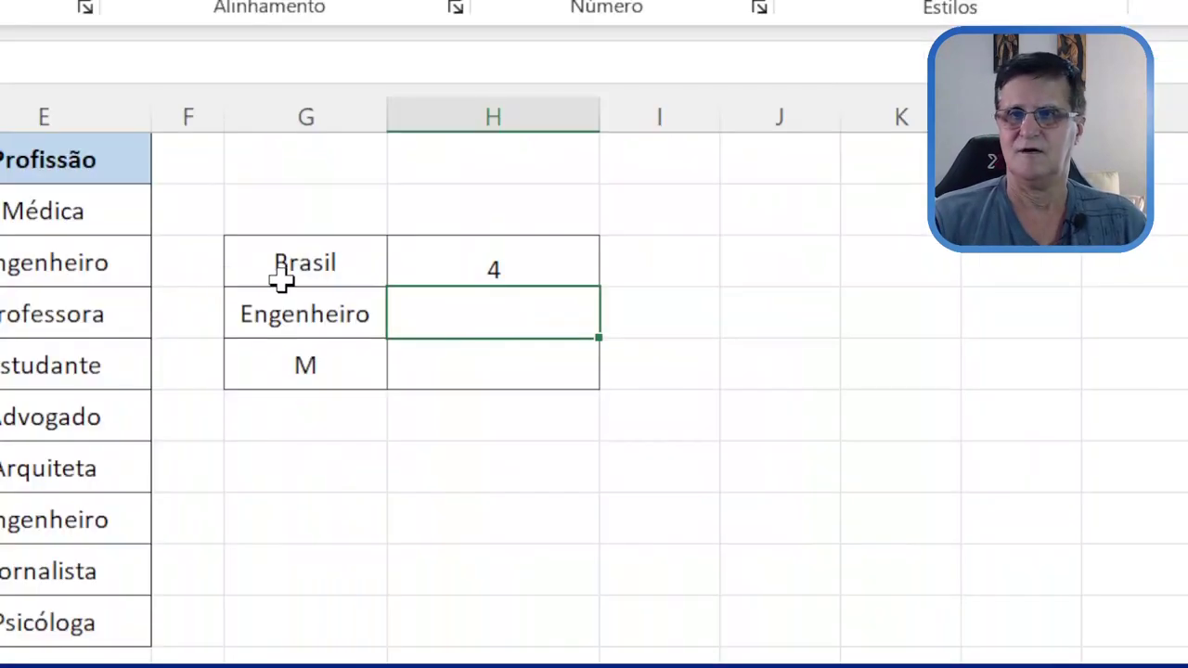
left_click(467, 288)
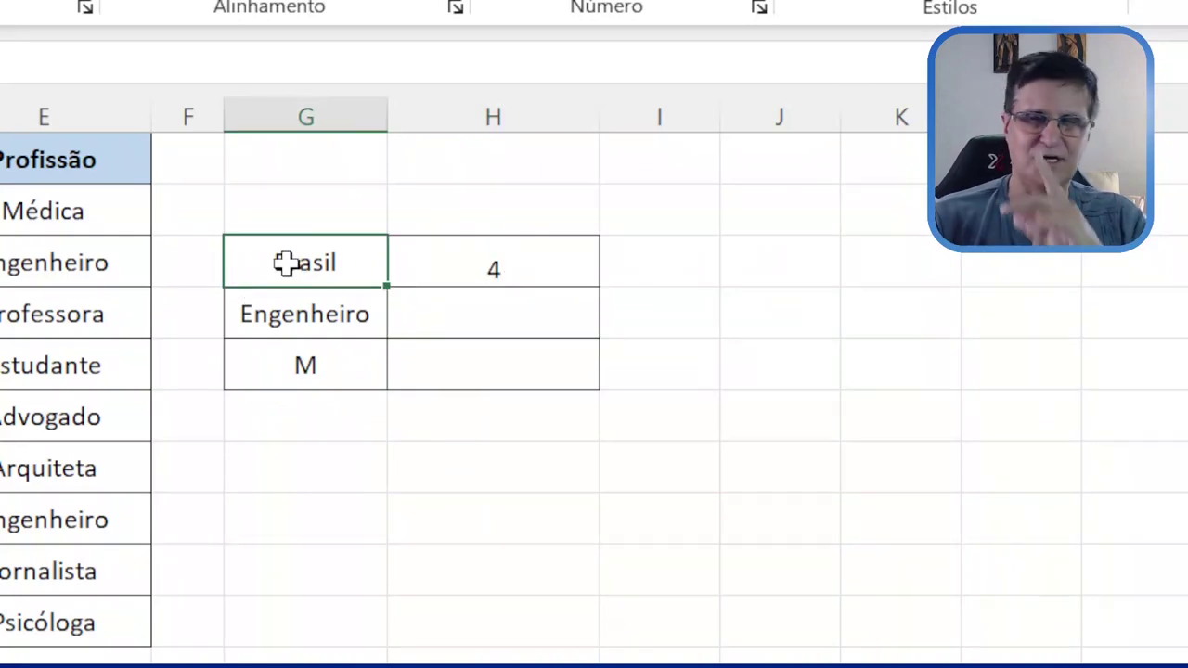
type("Portugal")
key("Return")
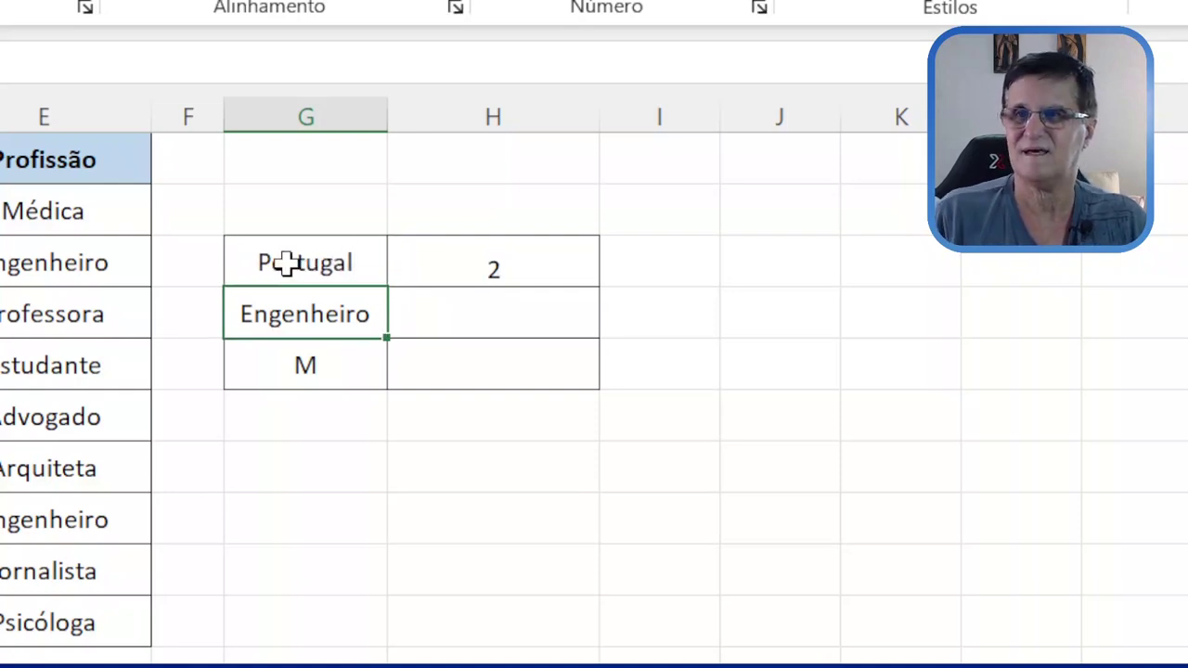
left_click(488, 263)
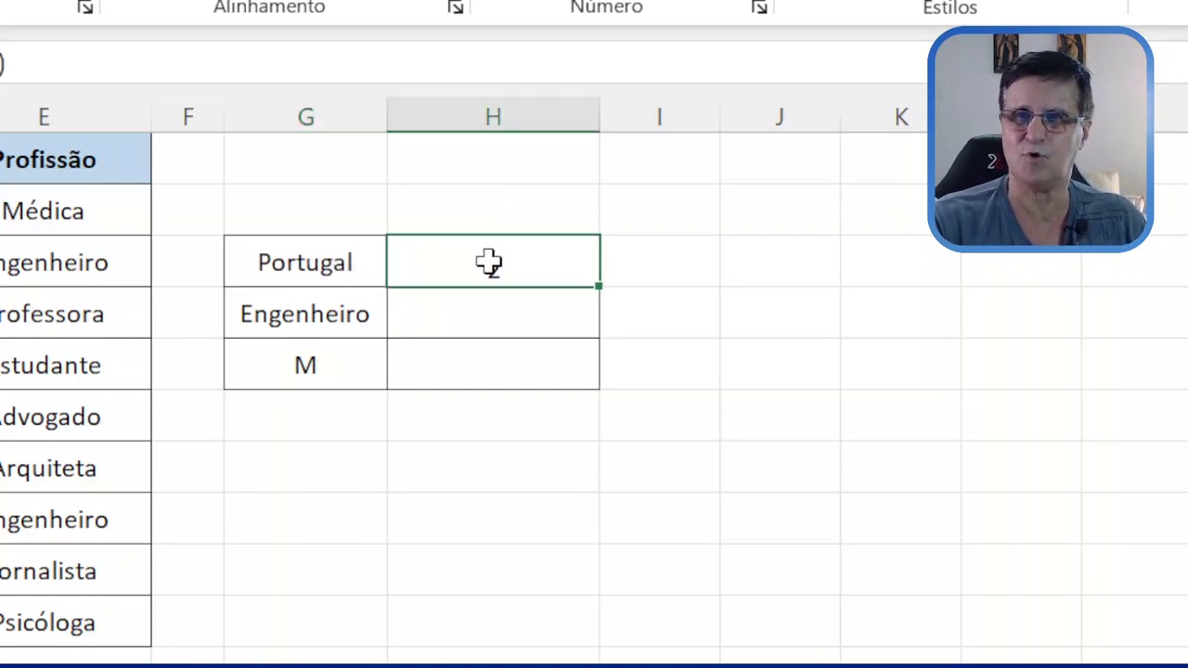
left_click(316, 260)
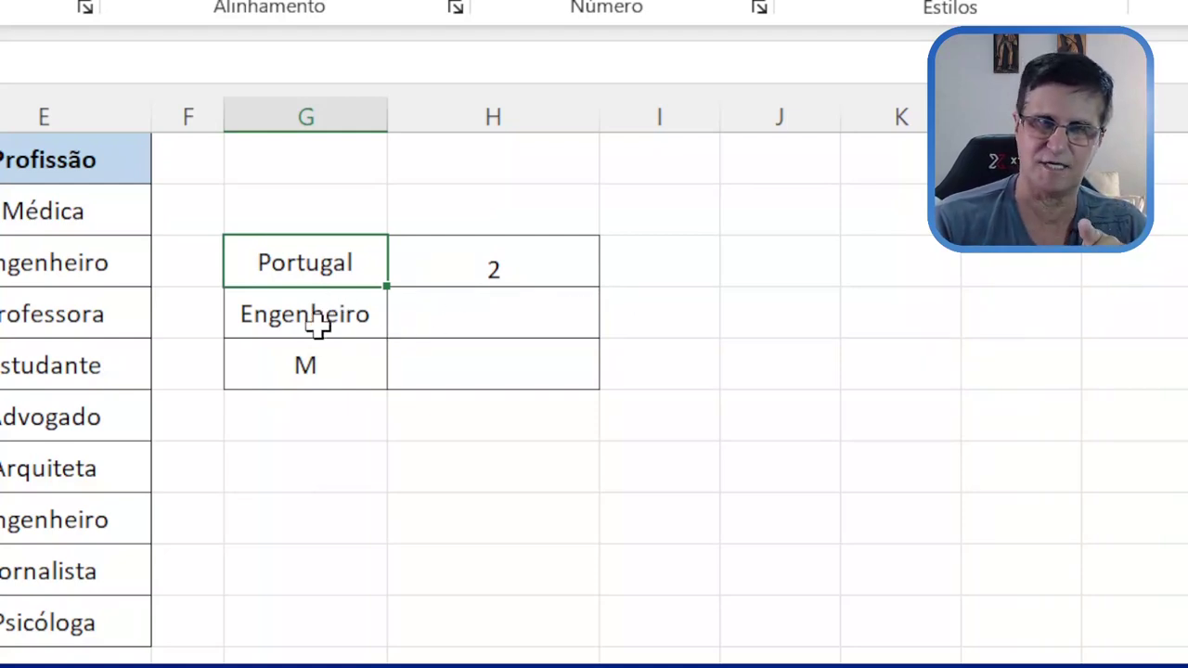
left_click(471, 314)
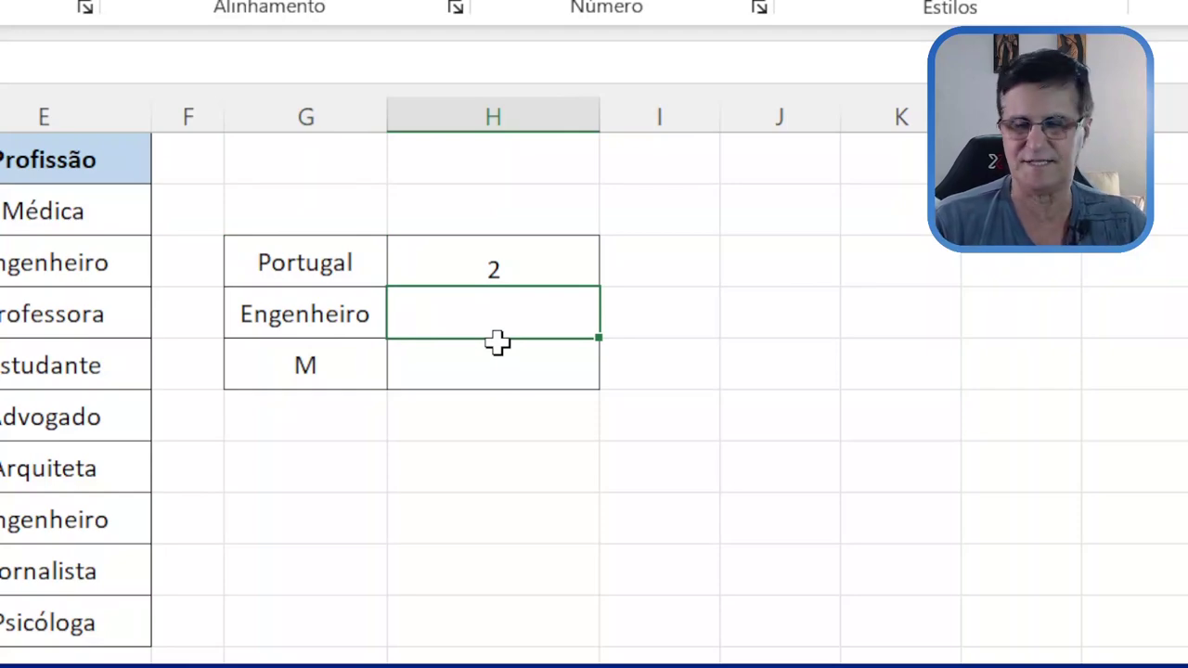
Step: Enter =cont.se(E2:E10;G4) in H4 to count the Engenheiro professions
type("=")
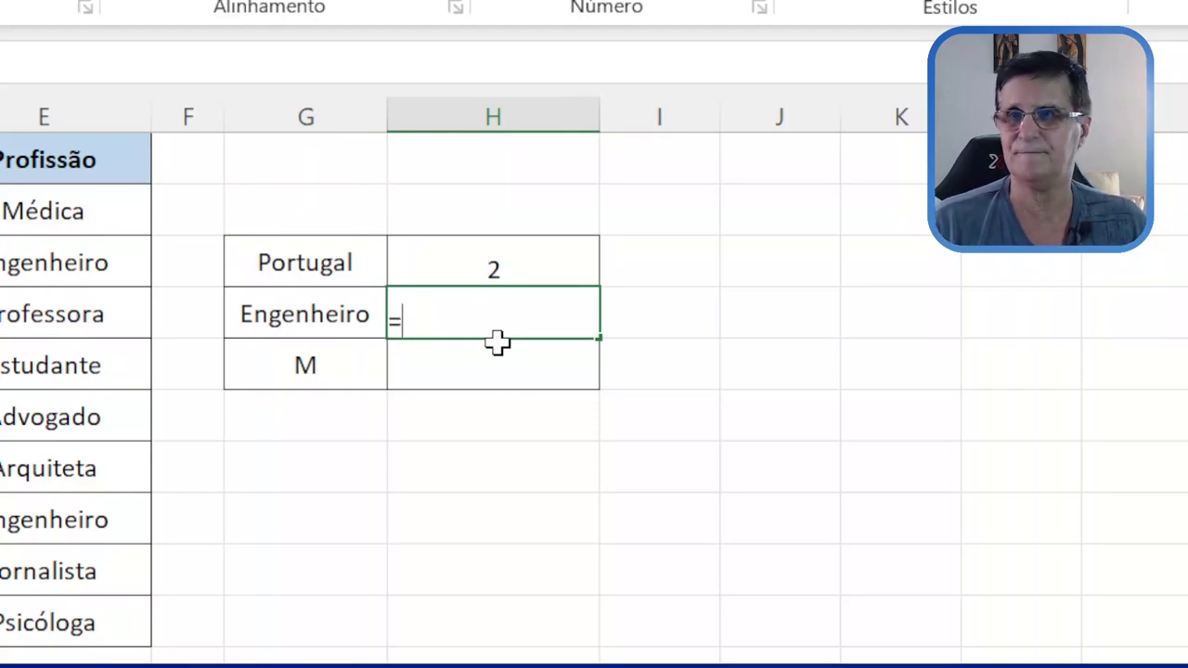
type("cont.")
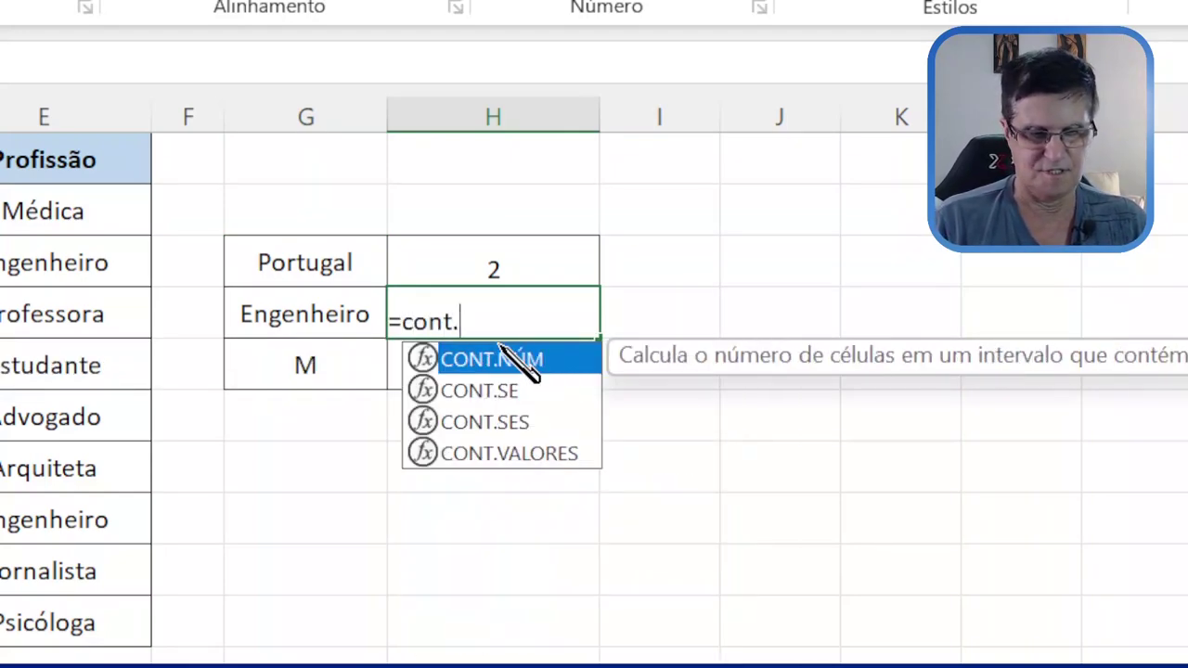
type("se(")
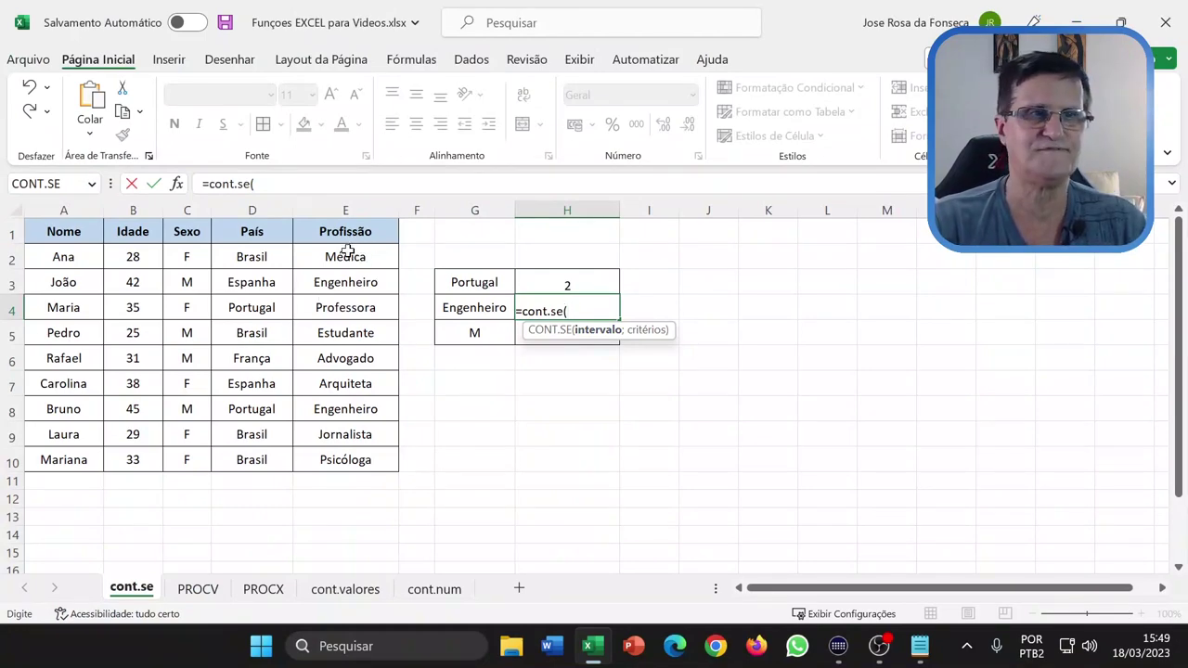
left_click_drag(345, 257, 332, 464)
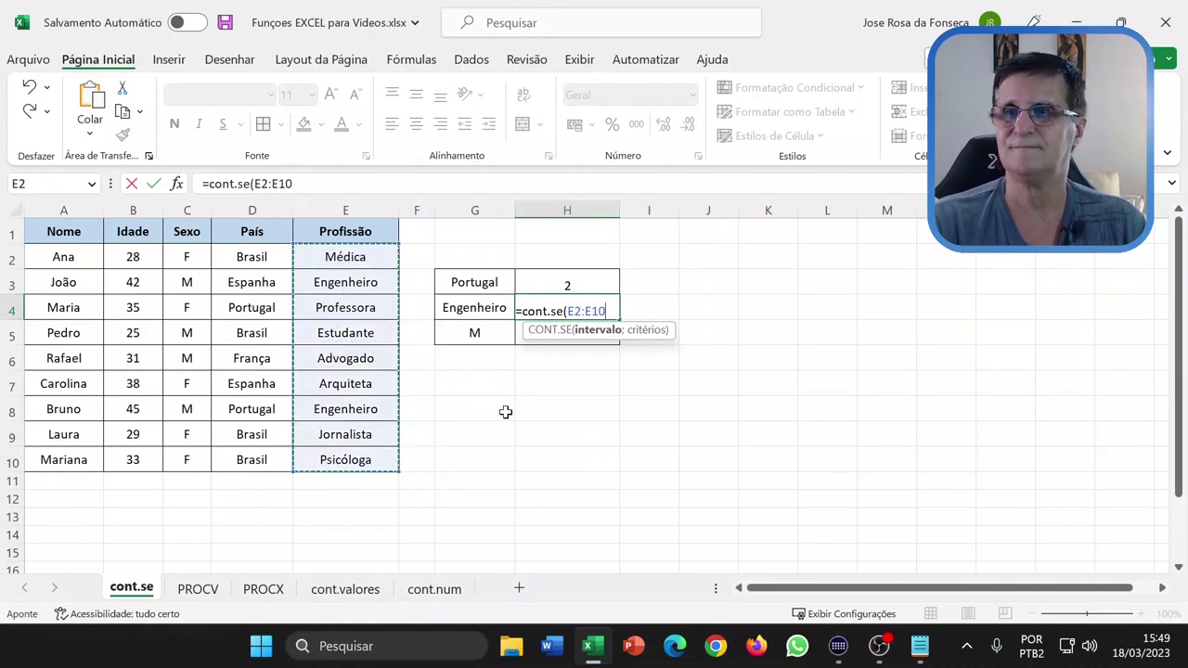
type(";")
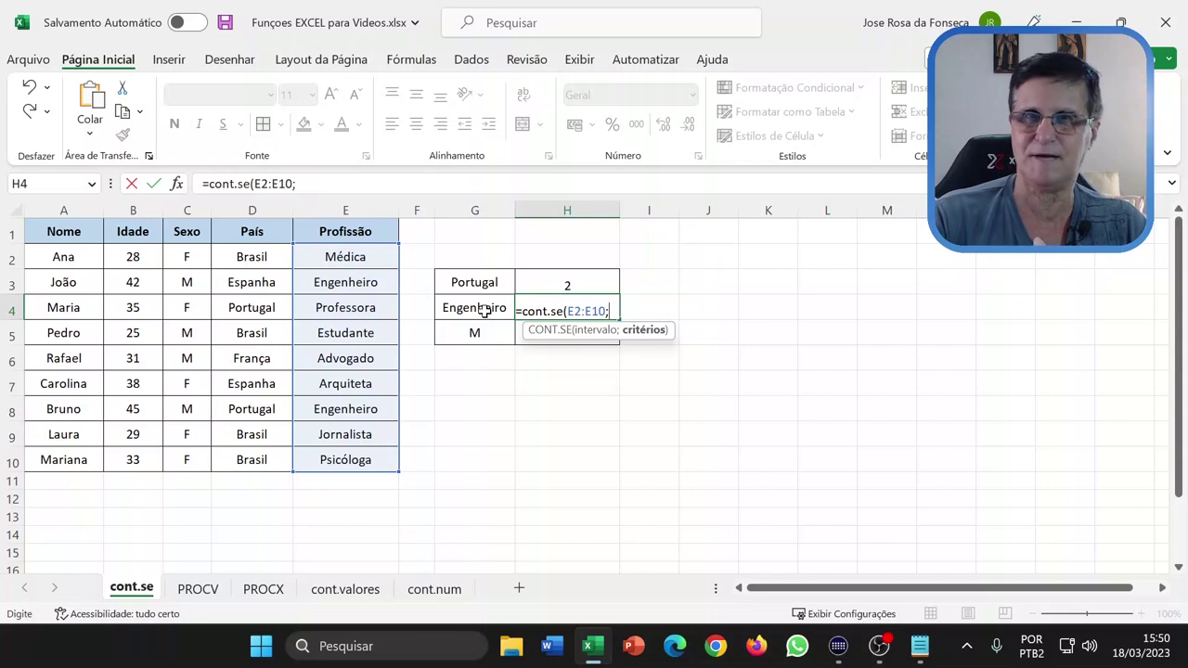
left_click(484, 310)
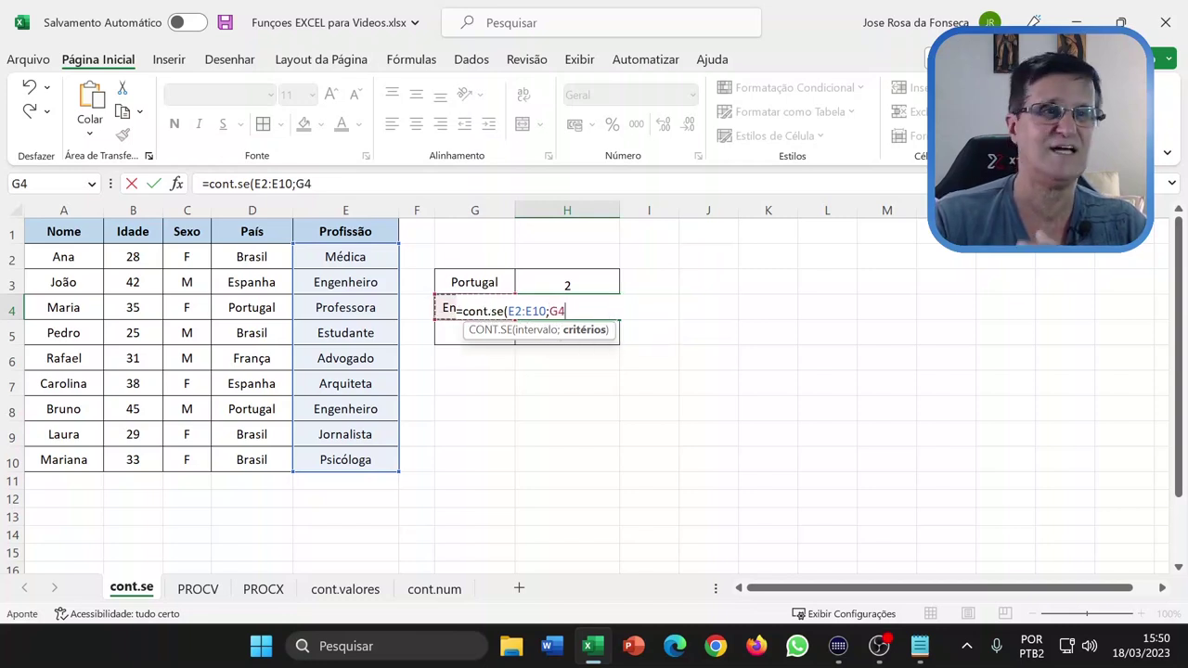
type(")")
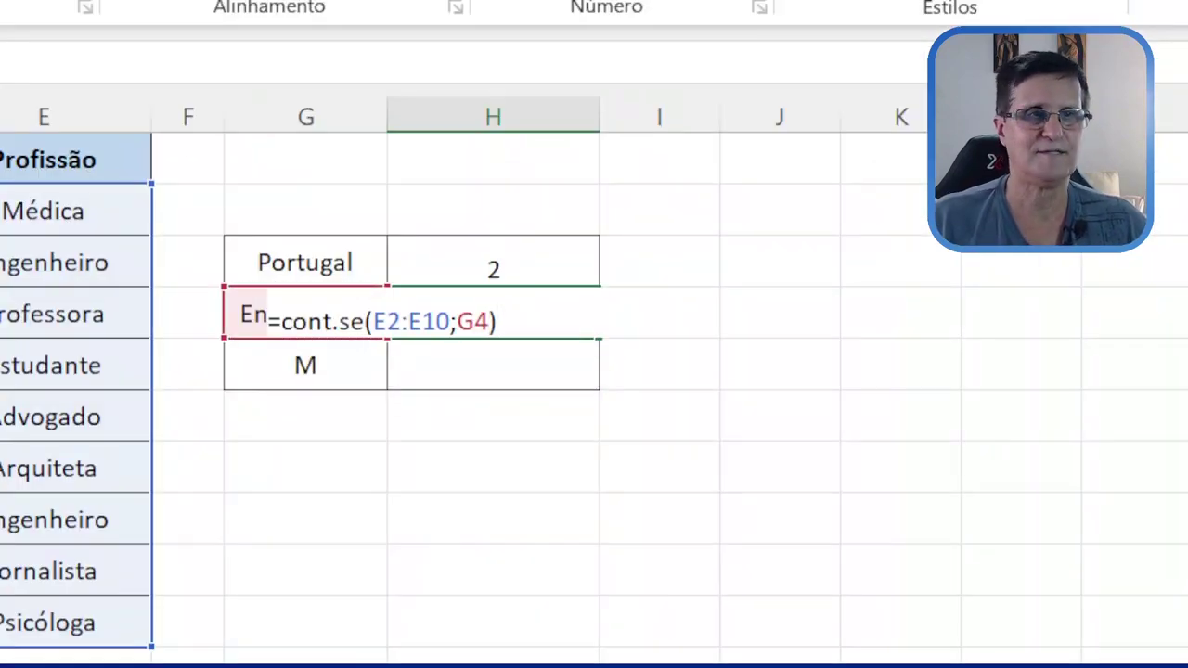
key("Return")
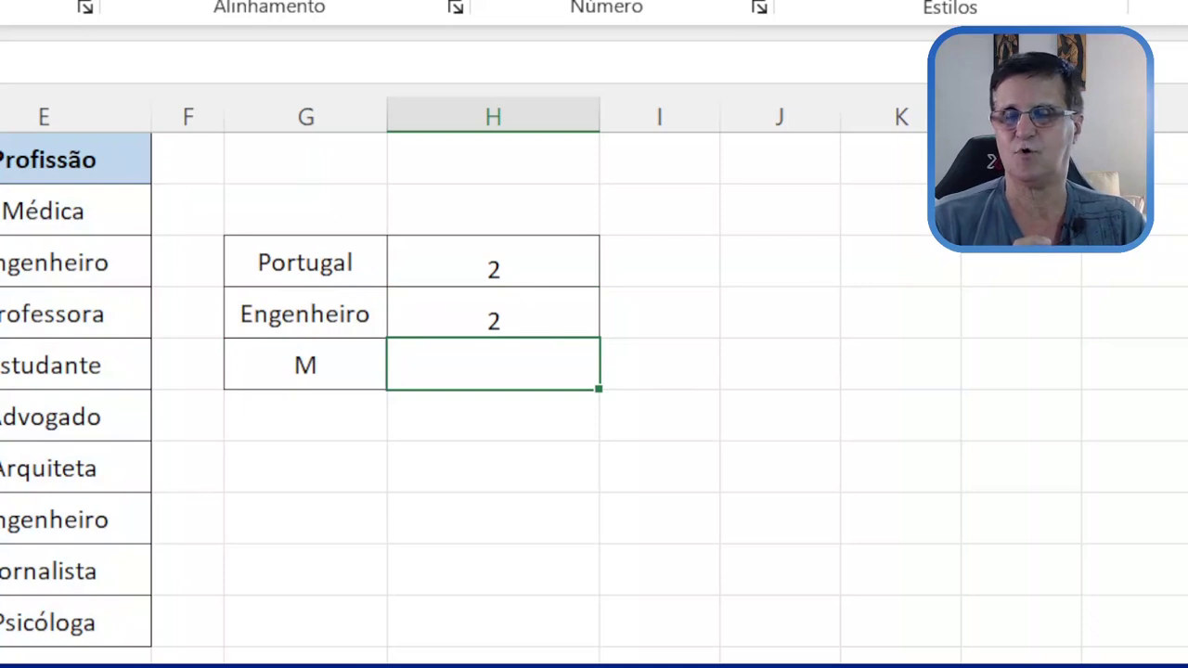
Step: Retype the profession criterion in G4 as Estudante
left_click(345, 317)
type("Estudante")
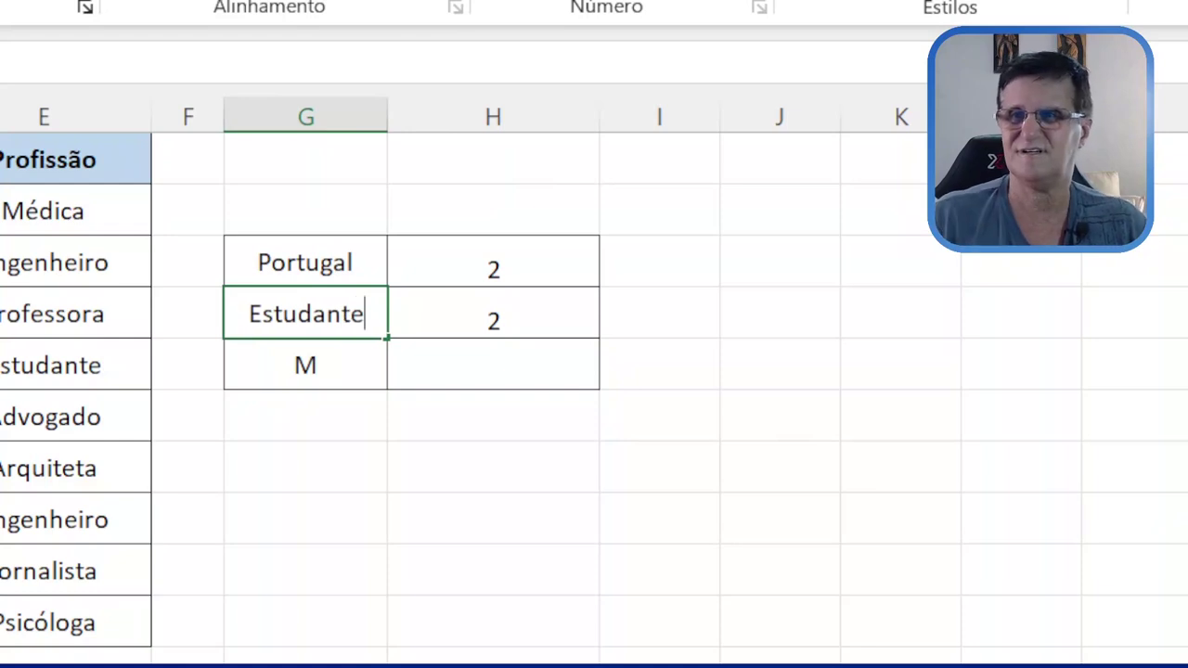
key("Return")
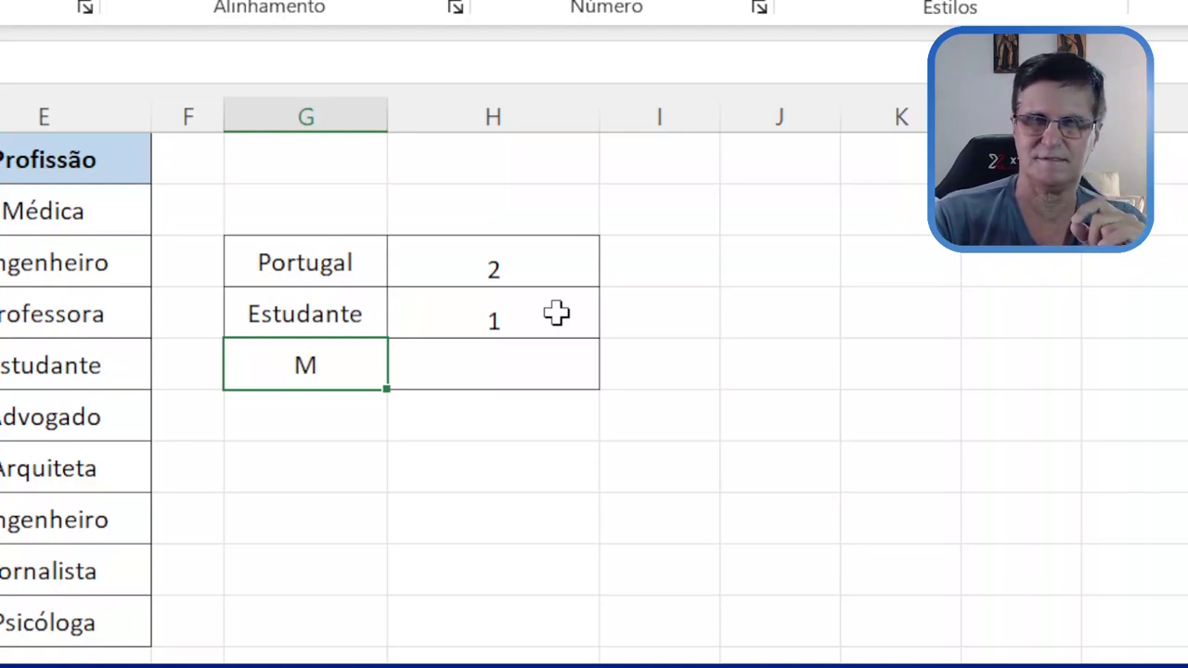
Step: Enter =cont.se(C2:C10;G5) in H5 to count people of sex M, giving 4
left_click(497, 369)
type("=")
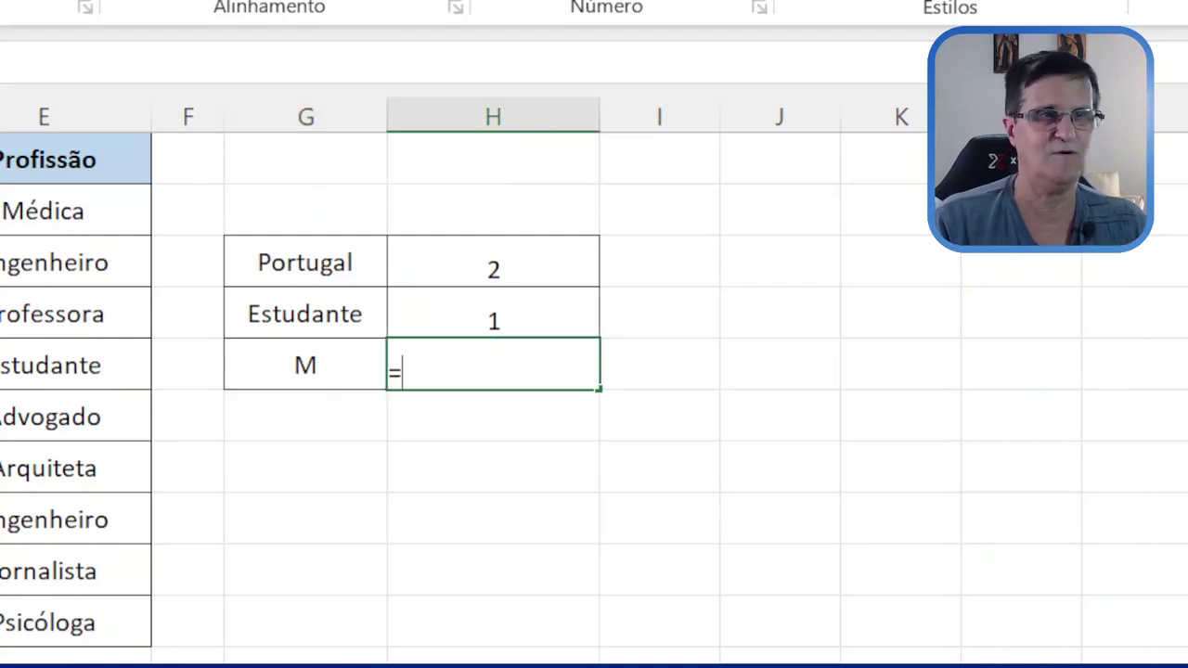
type("cont")
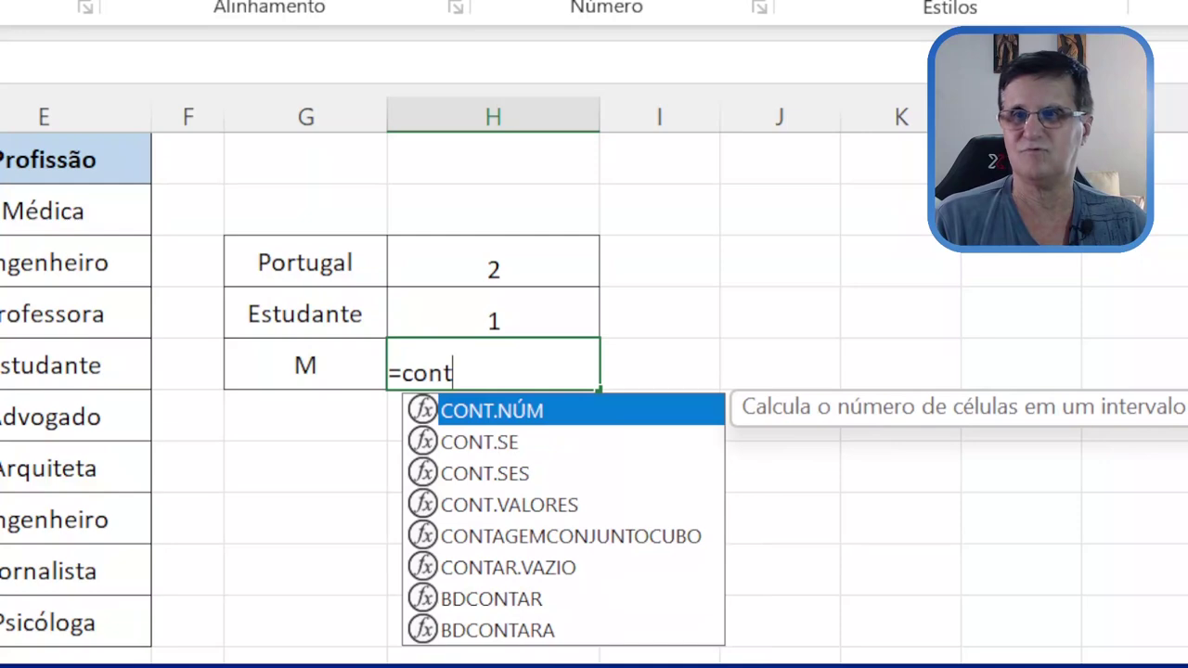
type(".se")
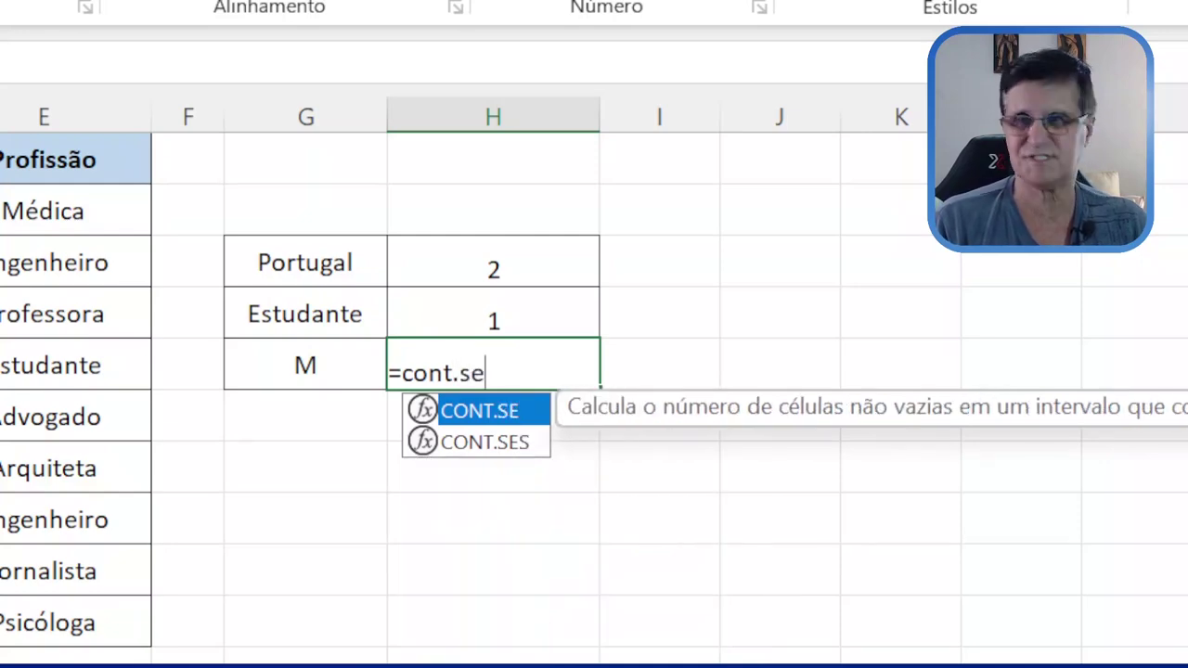
type("(")
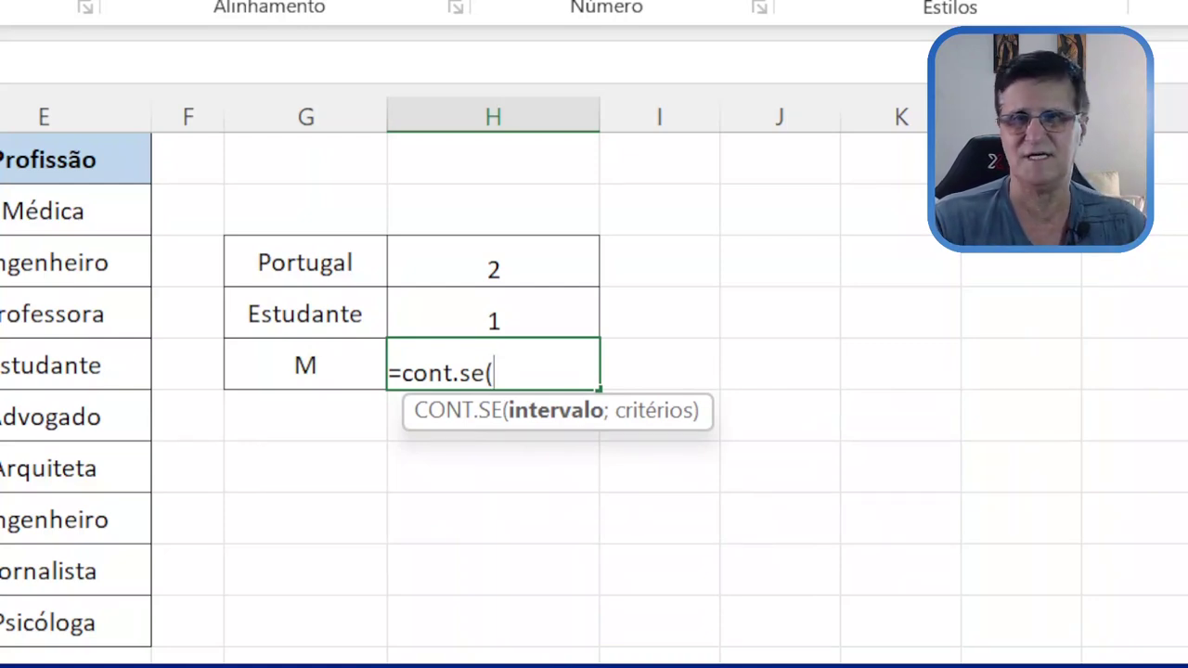
type("C2:C7")
key("BackSpace")
type("10")
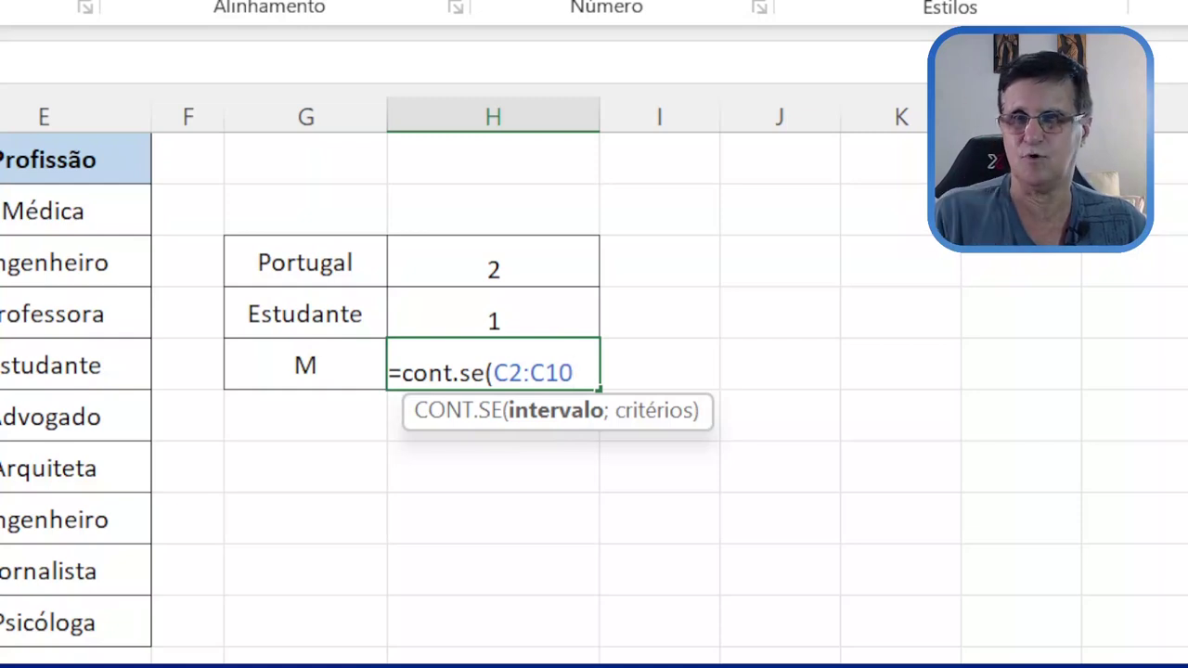
type(";")
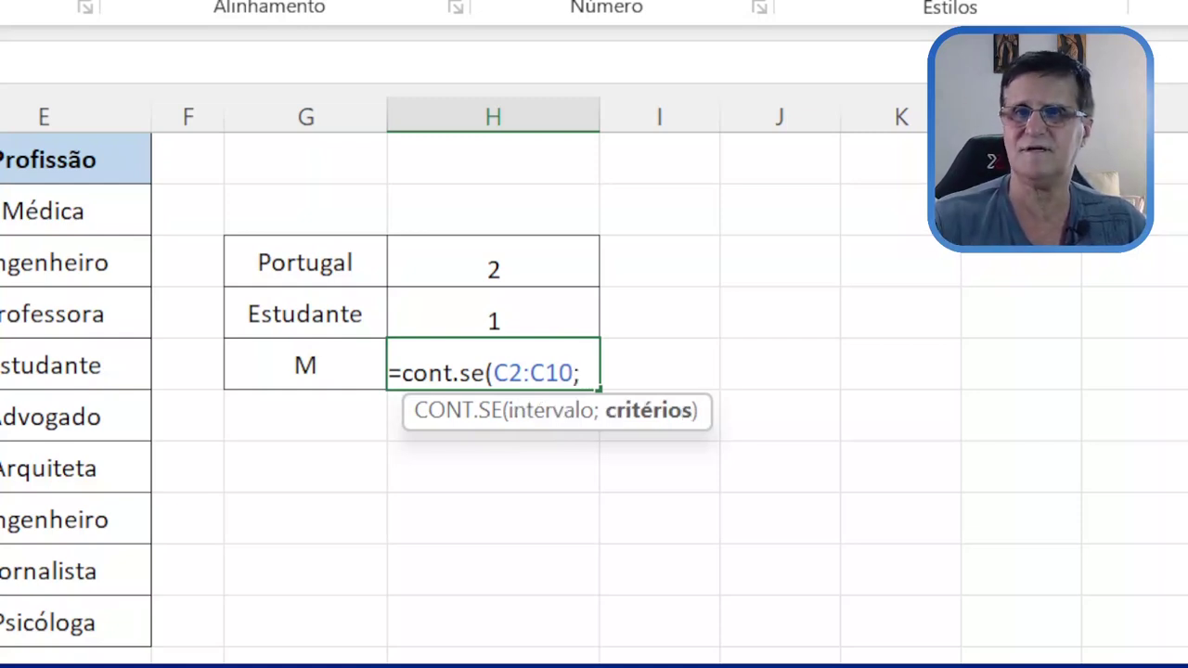
left_click(333, 372)
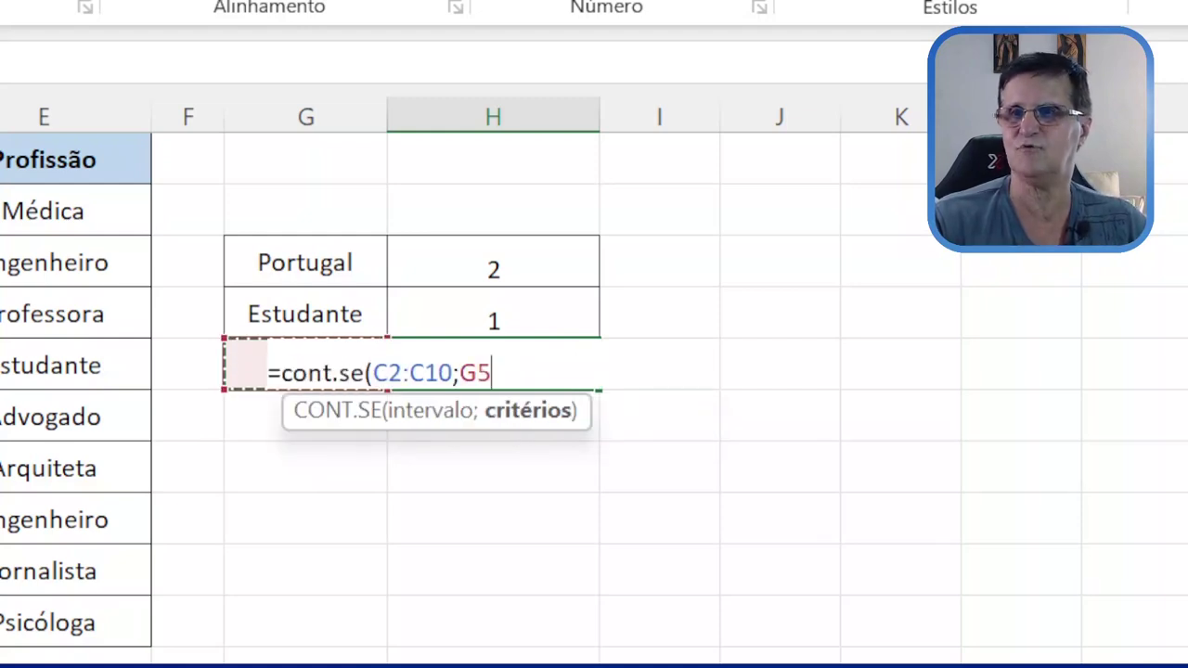
type(")")
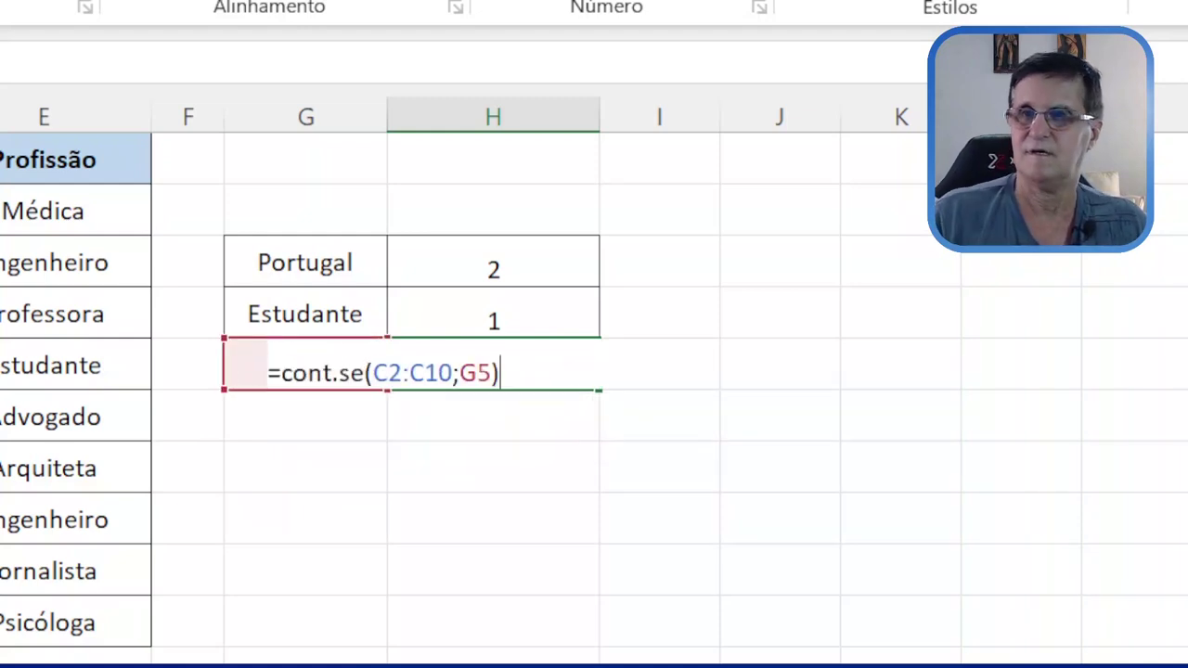
key("Return")
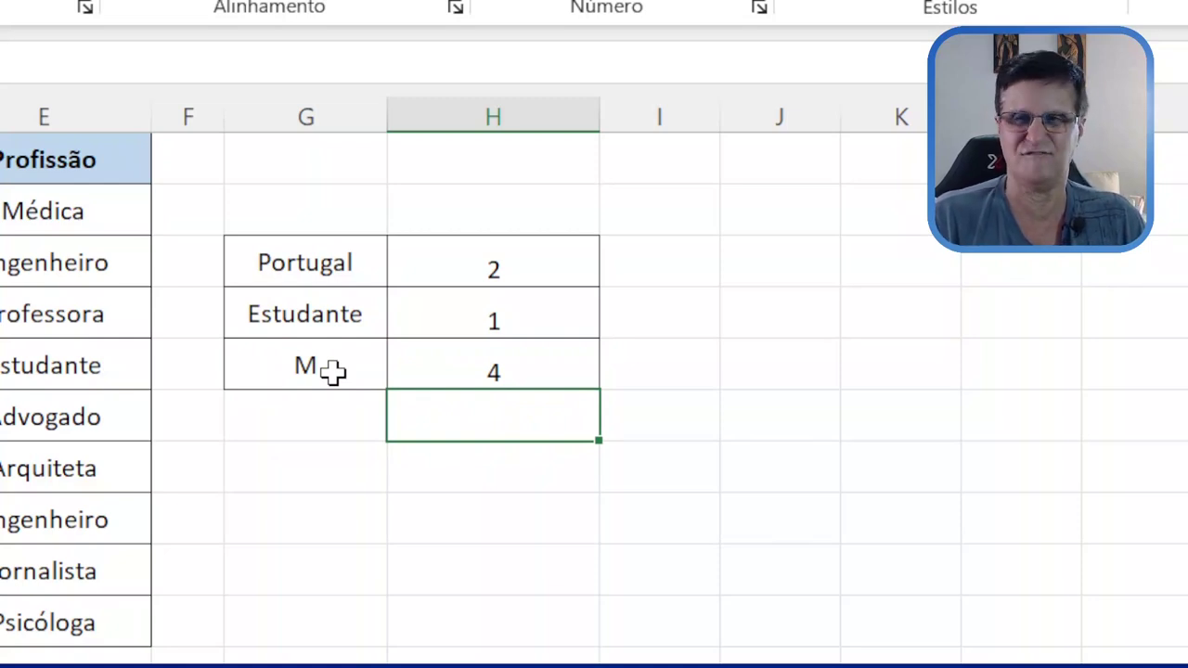
left_click(346, 365)
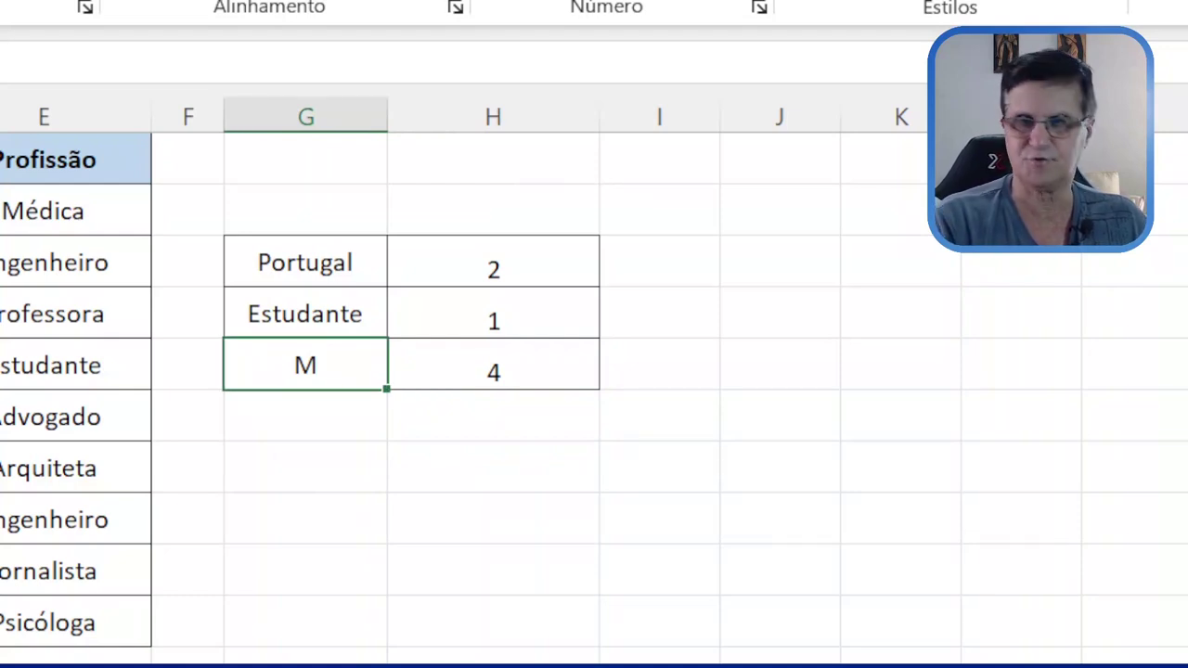
Step: Set the sex criterion in G5 to F and dismiss the Create Table prompt
type("F")
key("Return")
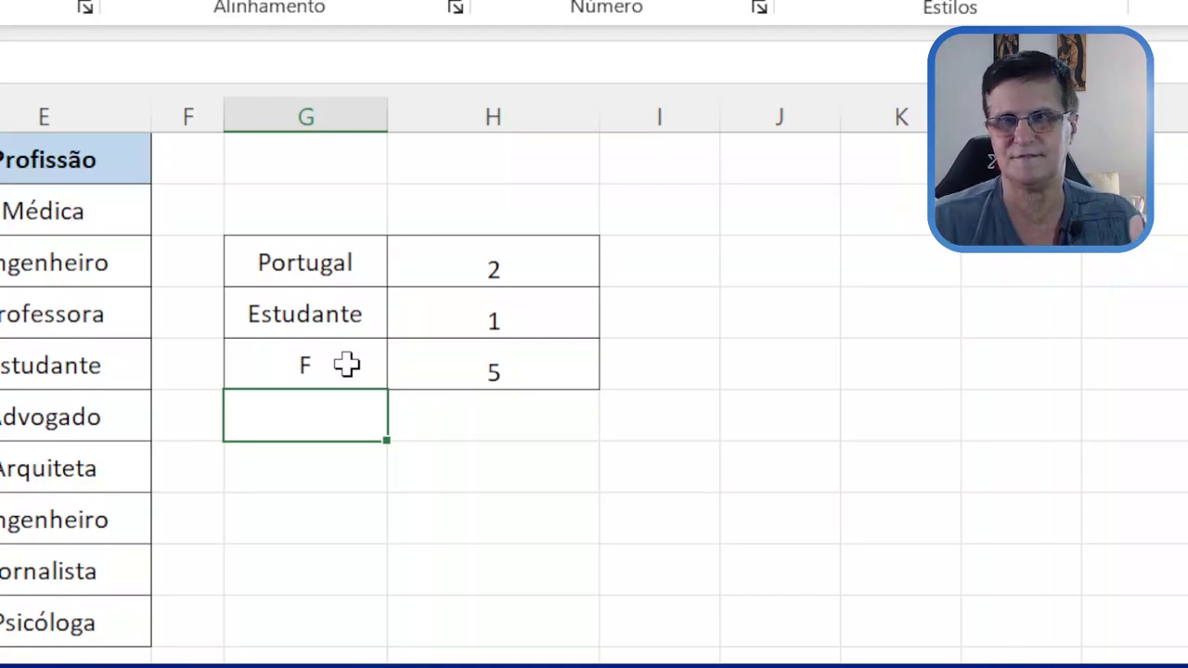
key("ctrl+t")
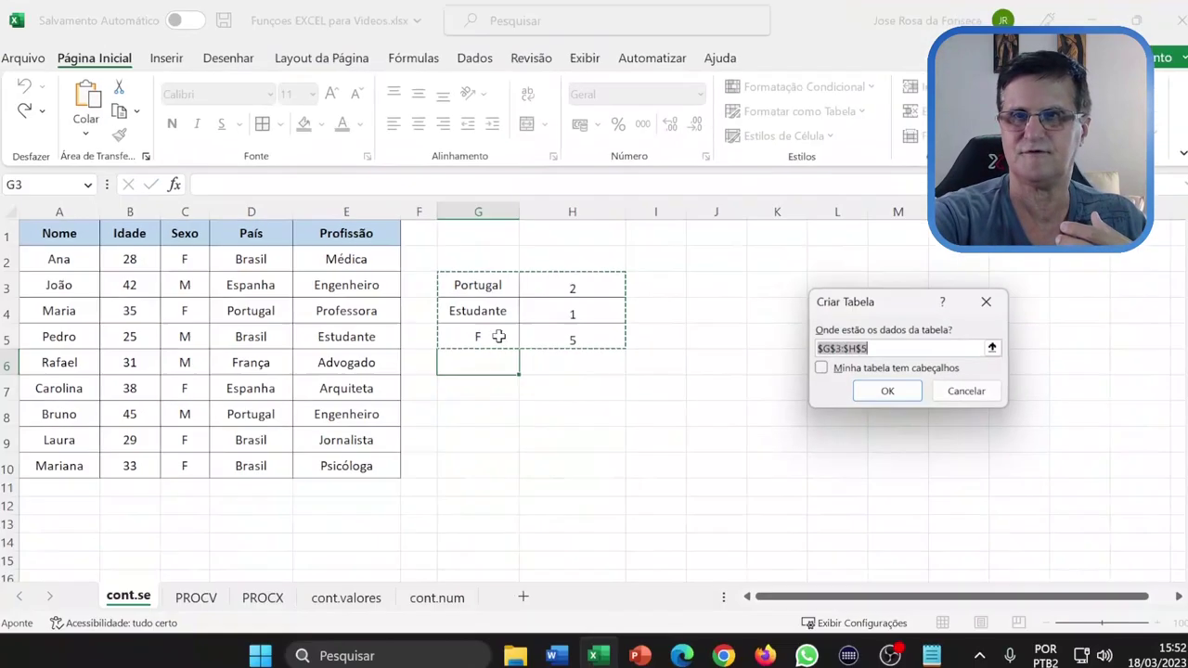
key("Escape")
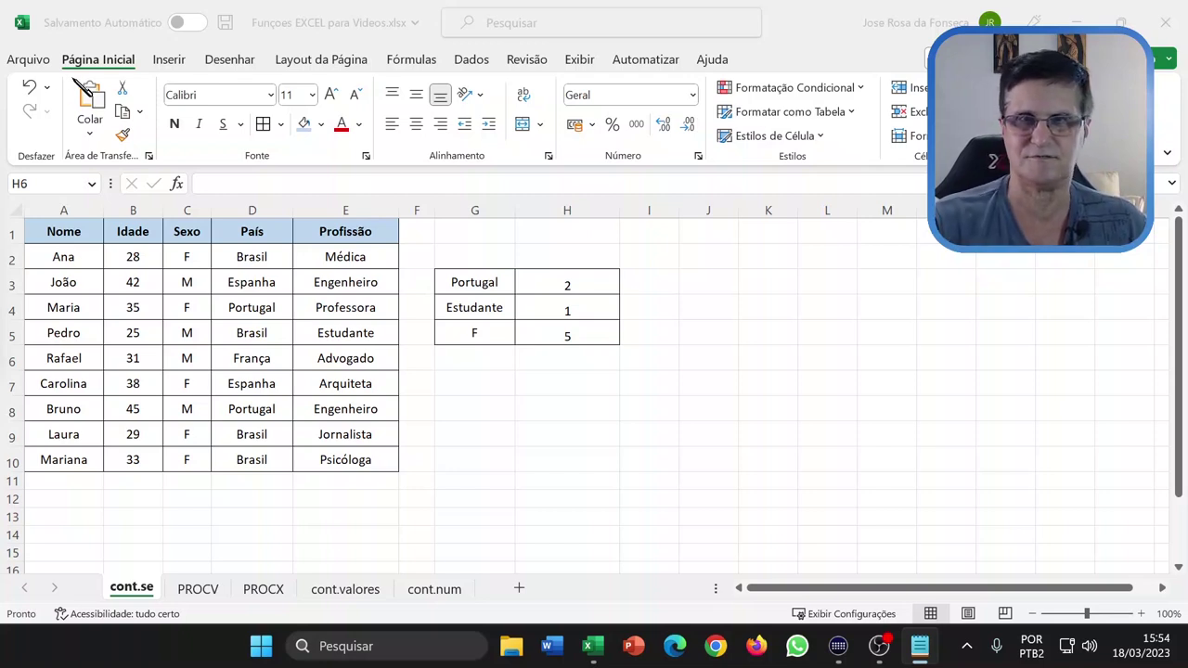
key("alt+Tab")
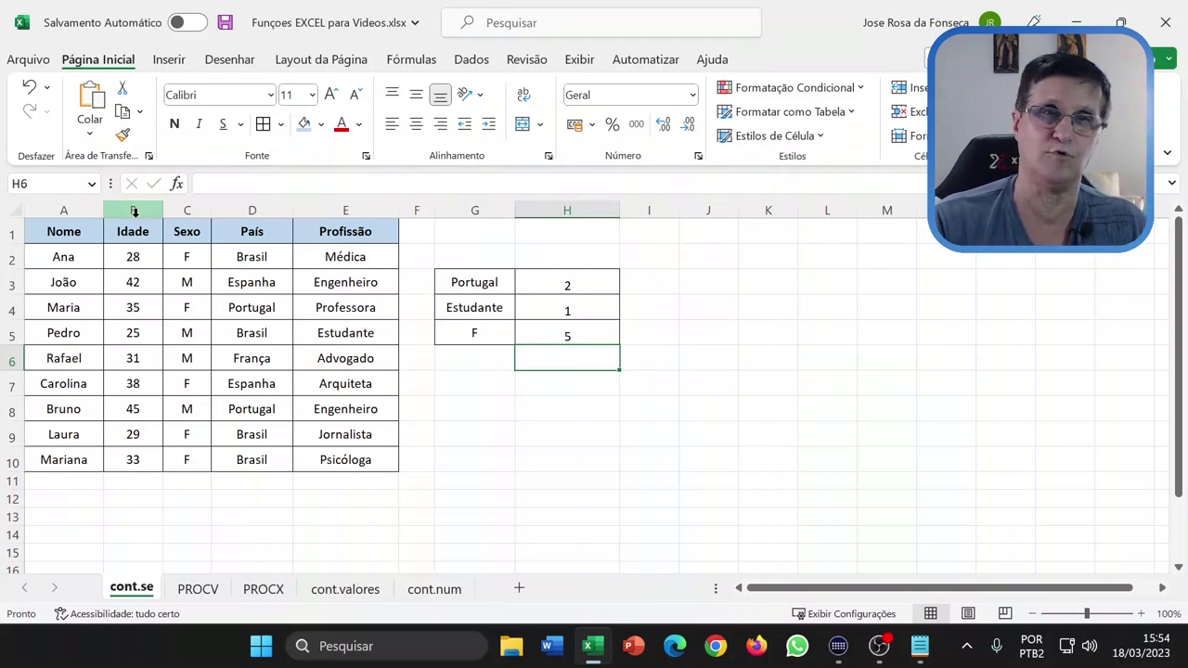
Step: Enter =cont.se(B:B;">30") below the F count to count ages over 30, returning 6
type("=")
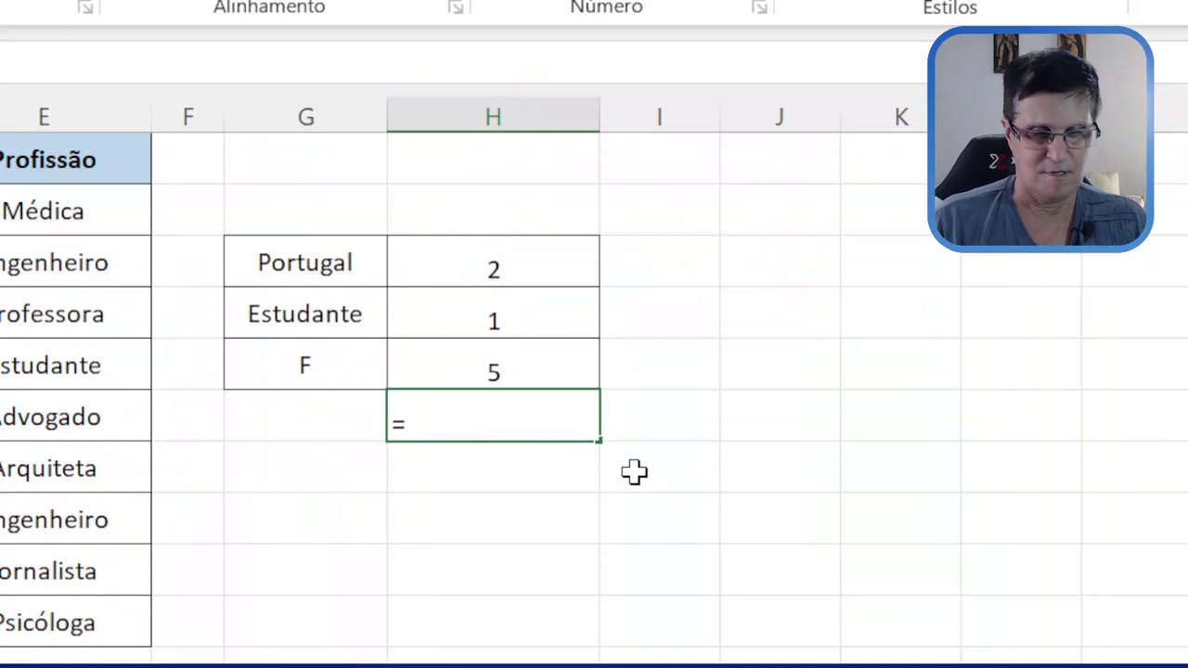
type("cont.se")
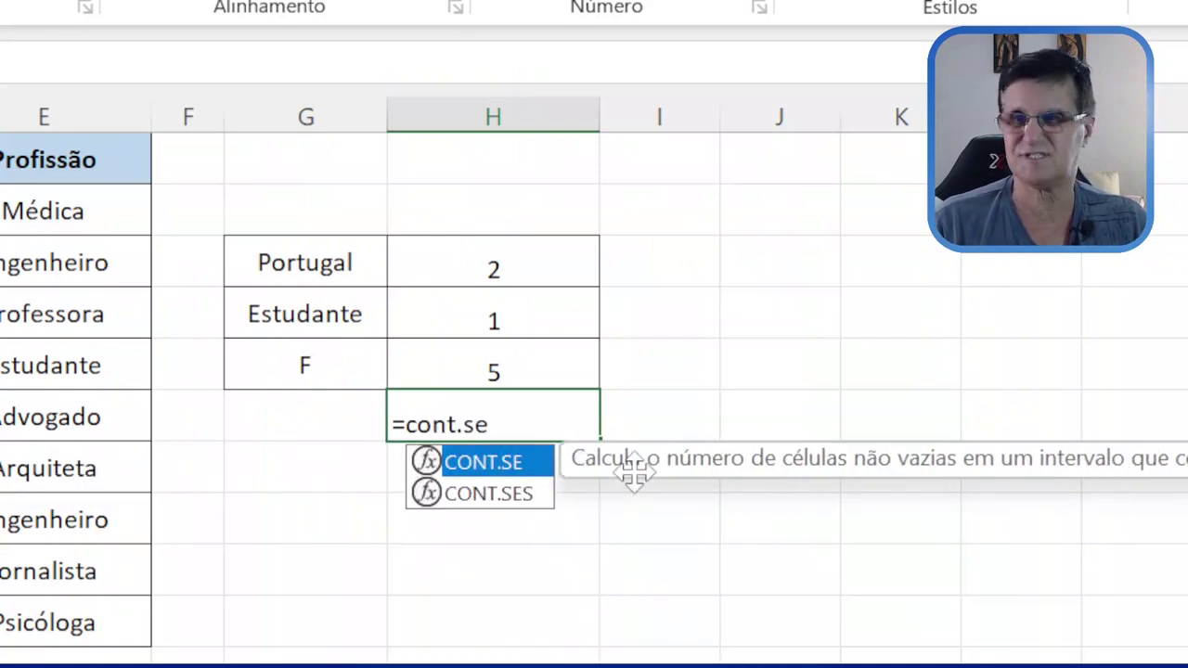
type("(")
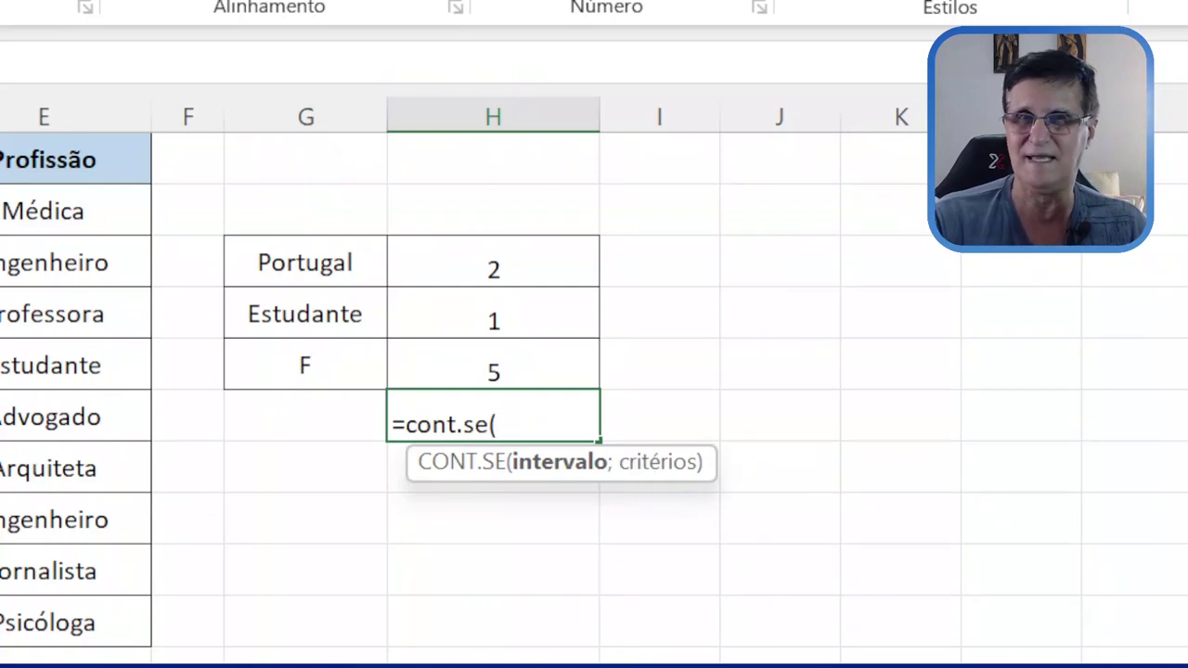
left_click_drag(0, 211, 0, 622)
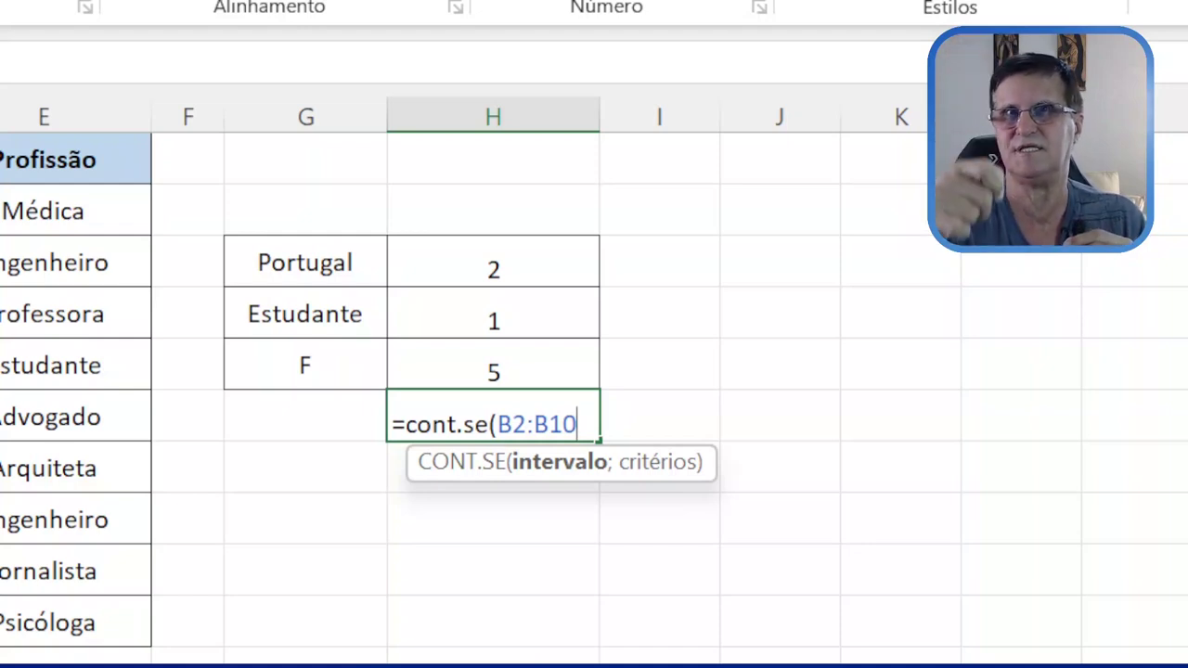
key("BackSpace")
key("BackSpace")
key("BackSpace")
key("BackSpace")
key("BackSpace")
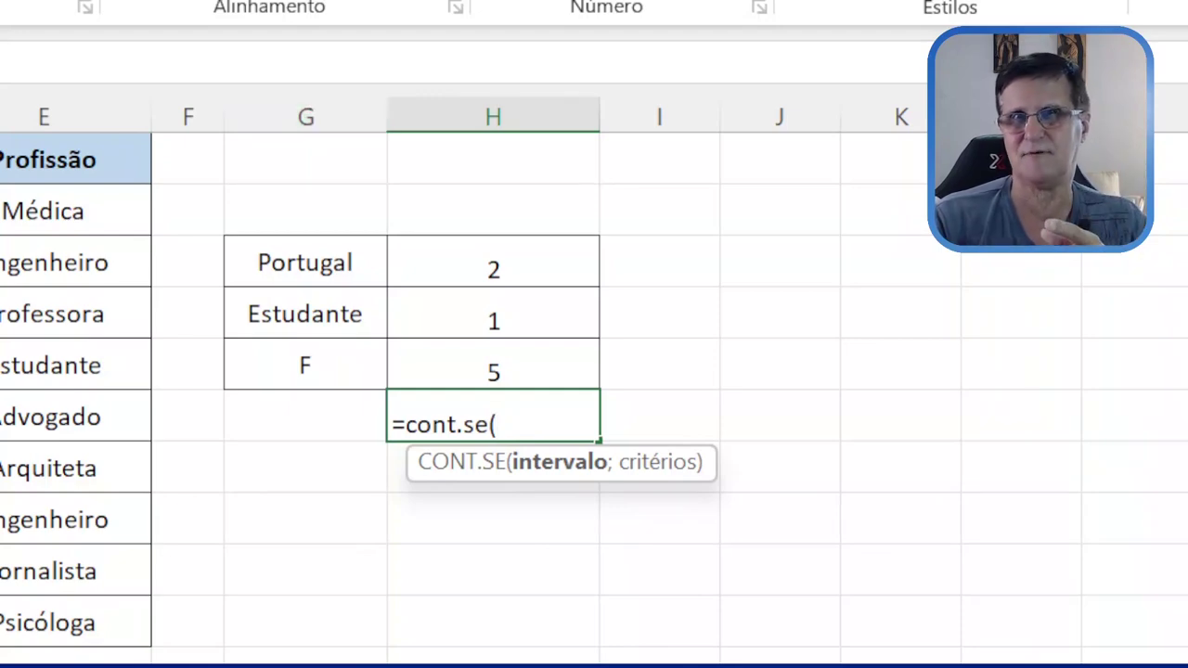
type("B:B")
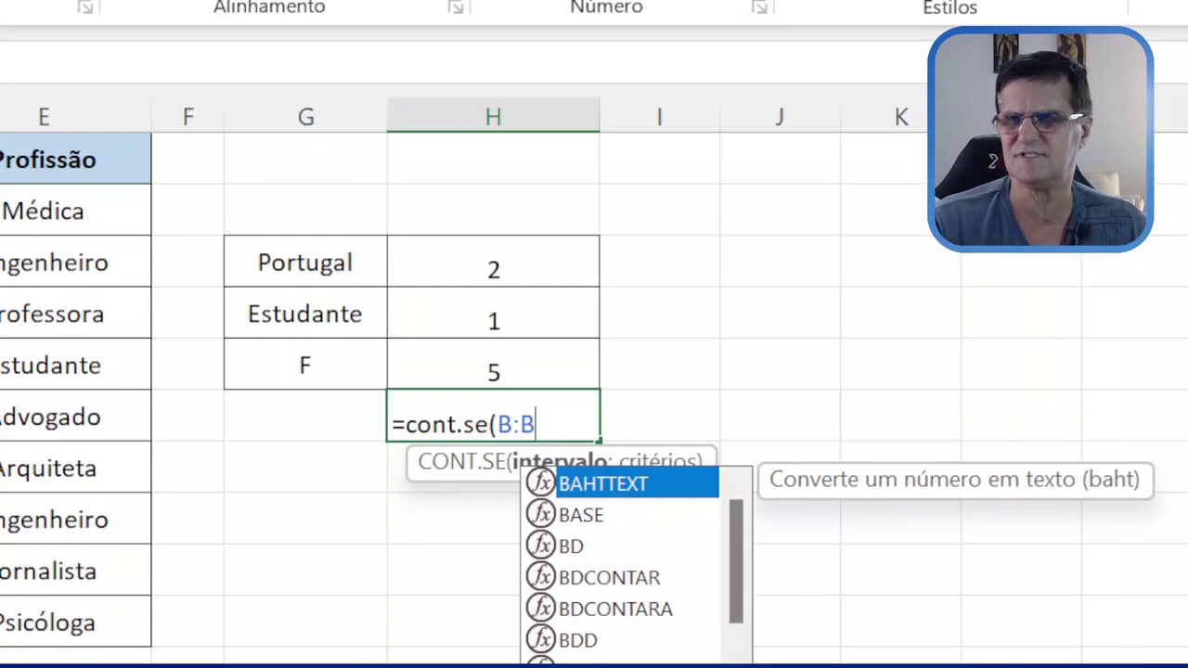
type(";")
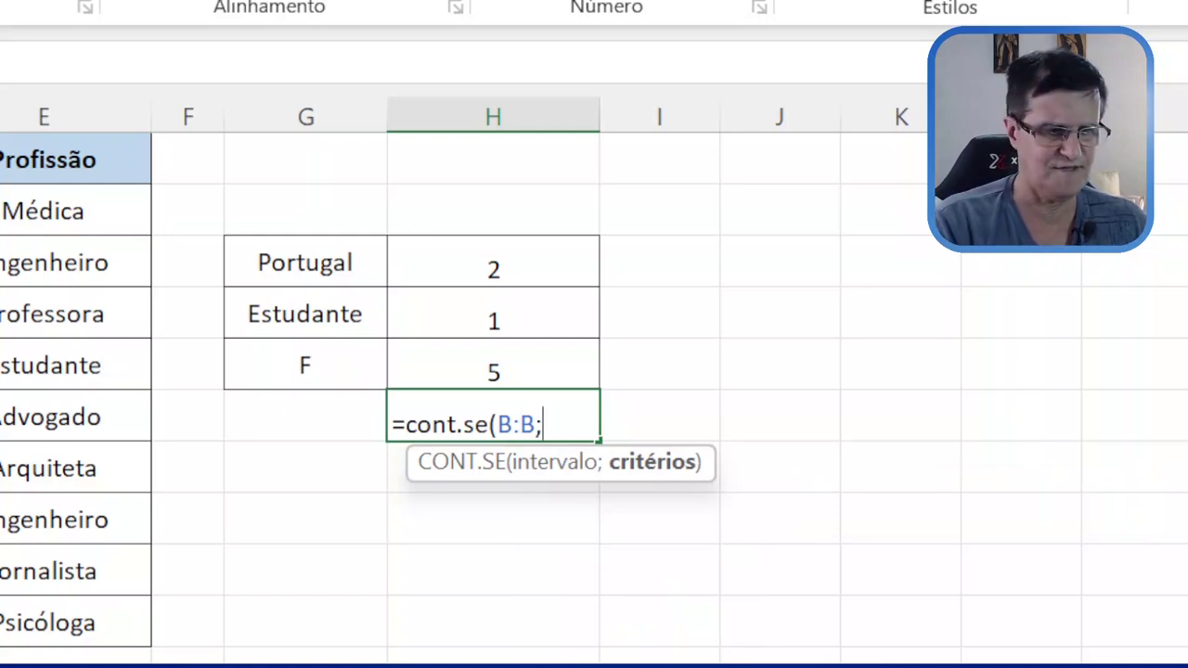
type("\"")
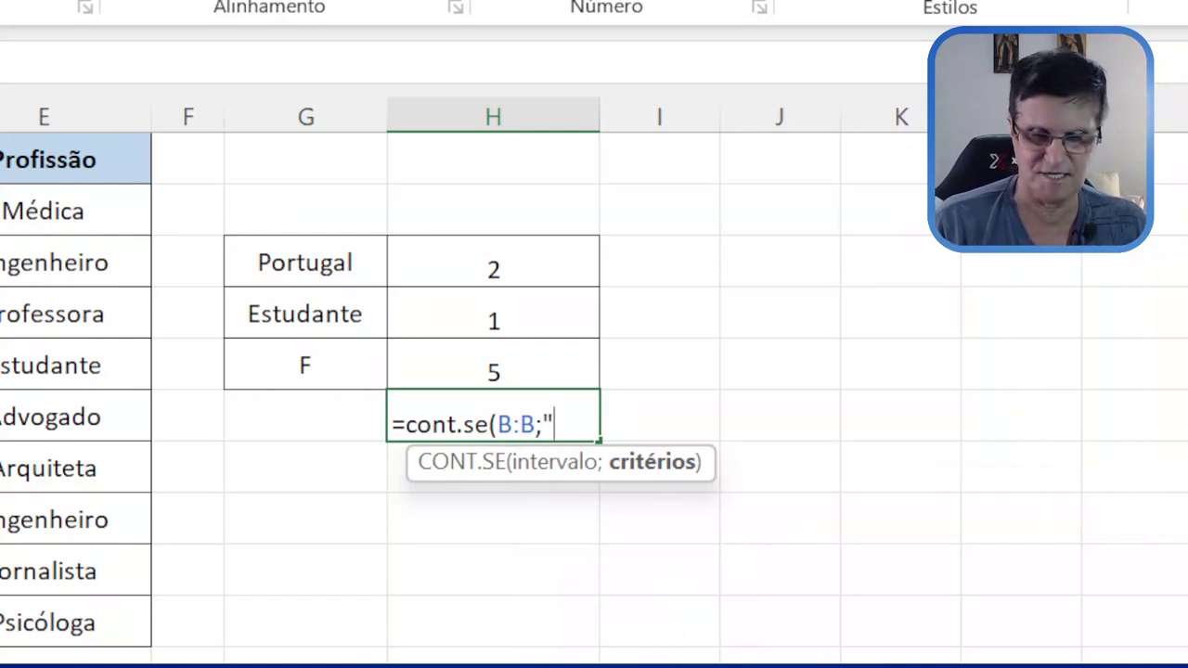
type(">")
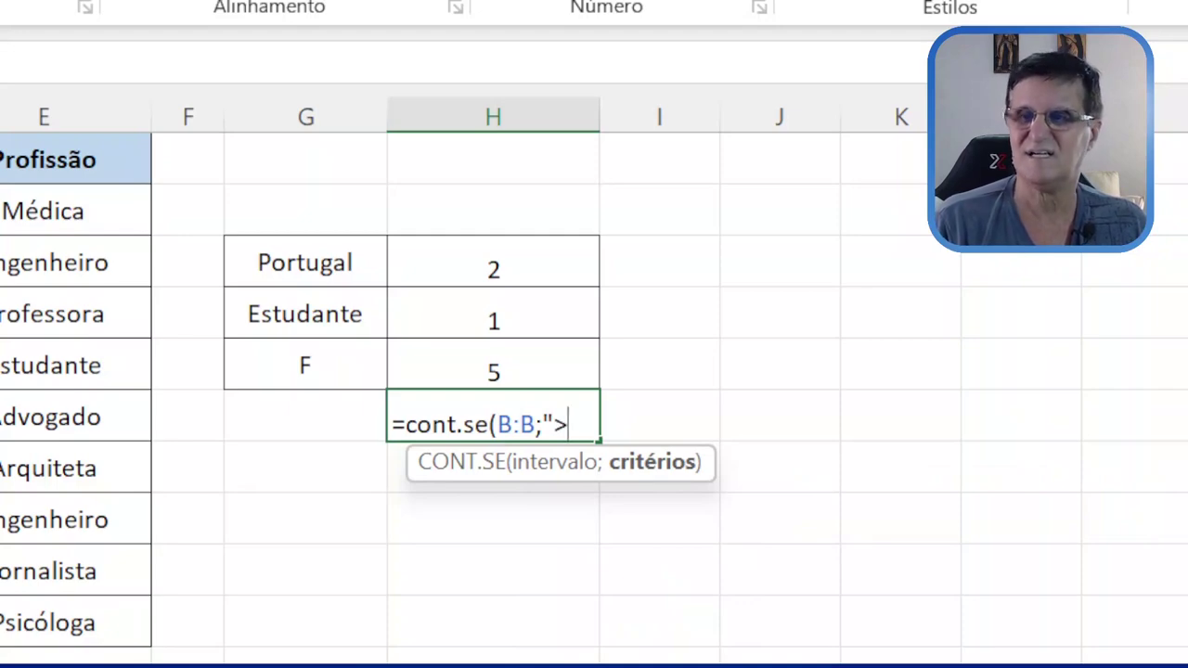
type("30\"")
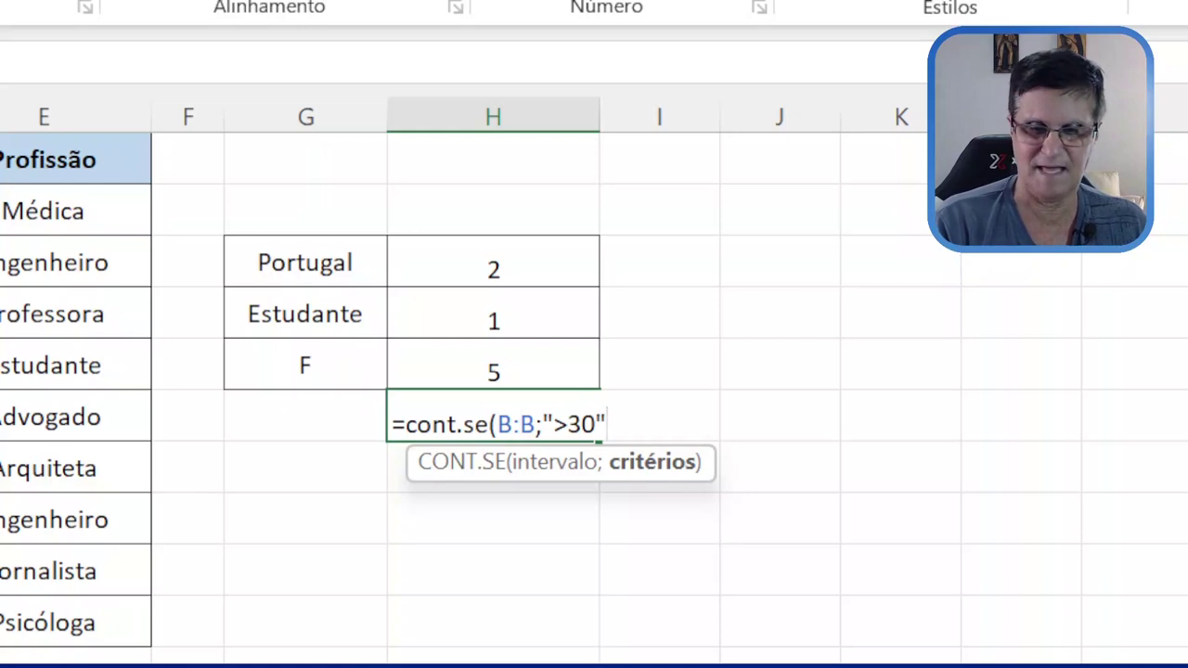
type(")")
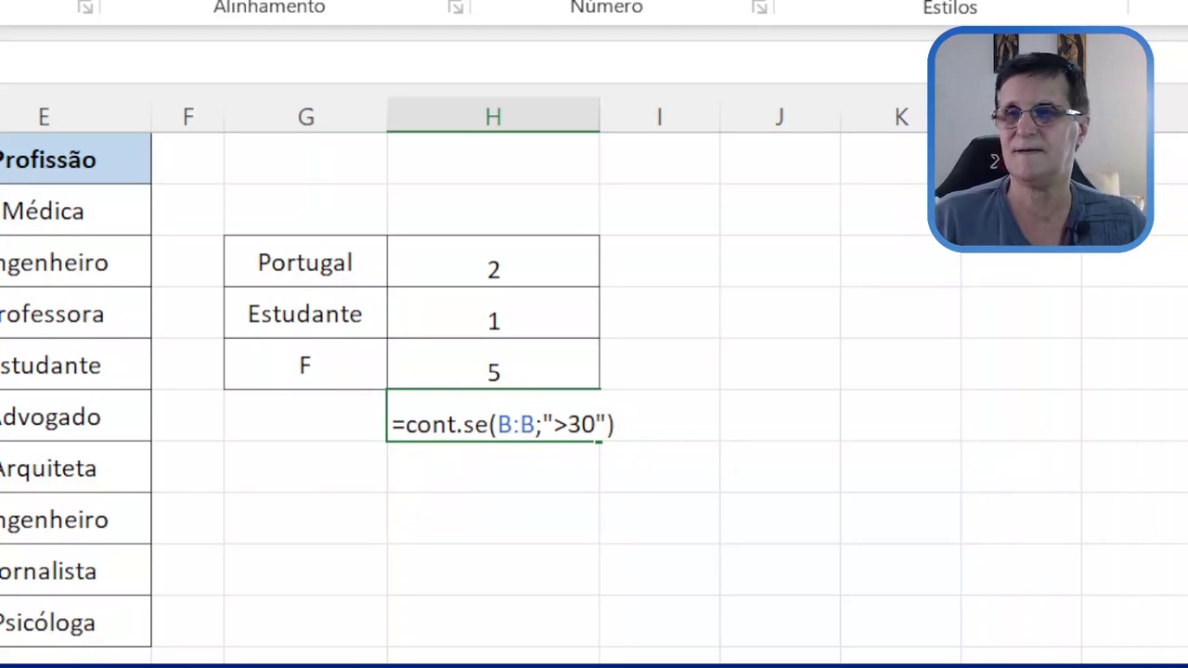
key("Return")
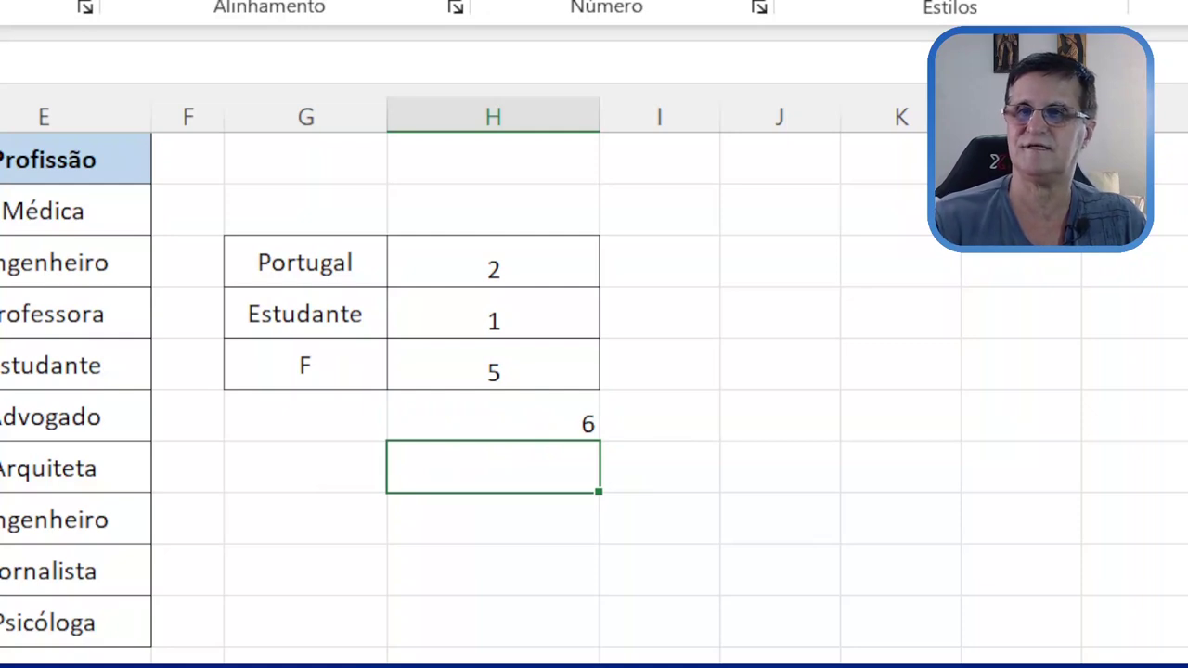
Step: Change the age formula's criterion from ">30" to "<30" so it returns 3
left_click(519, 419)
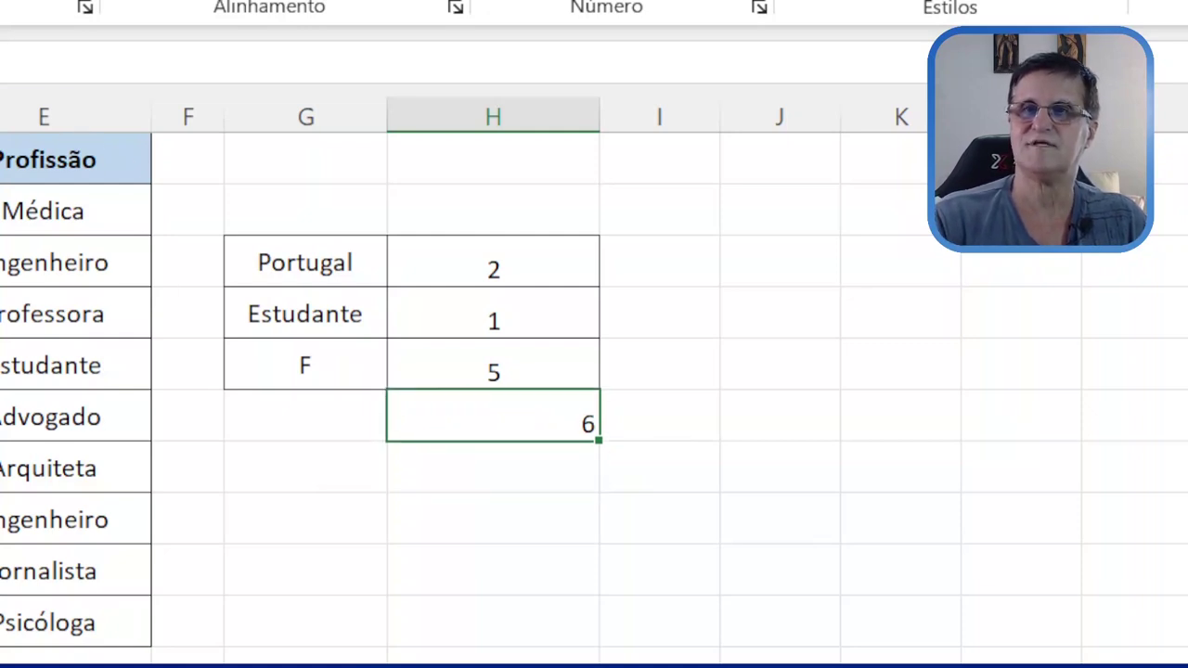
key("F2")
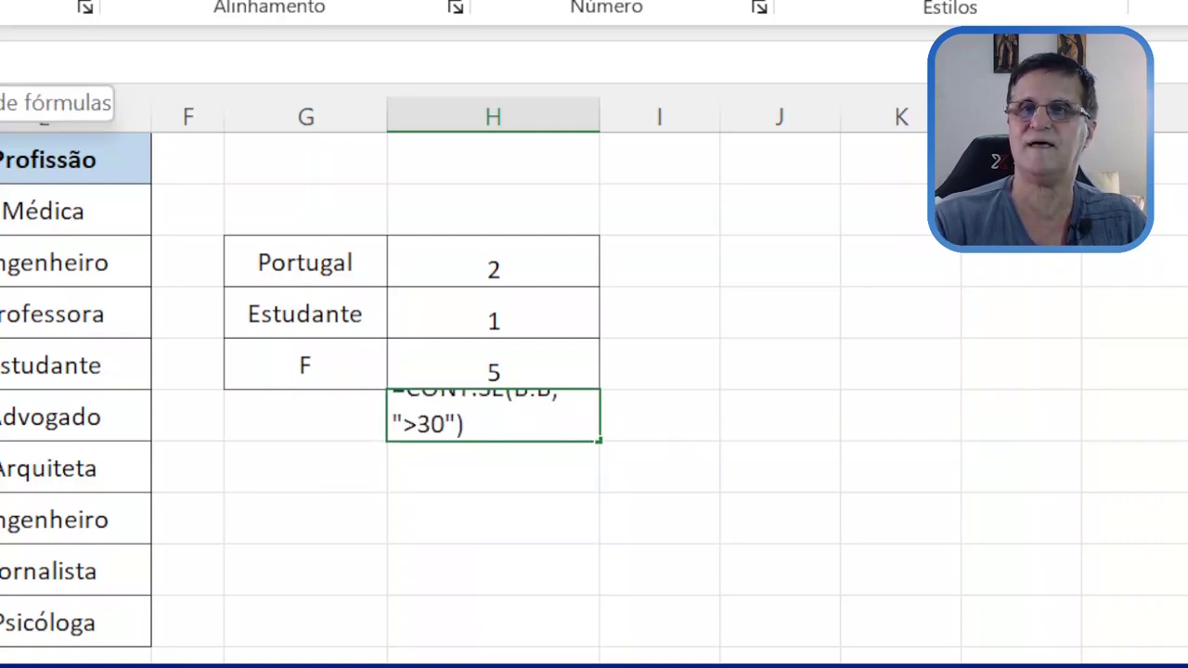
key("BackSpace")
type("<")
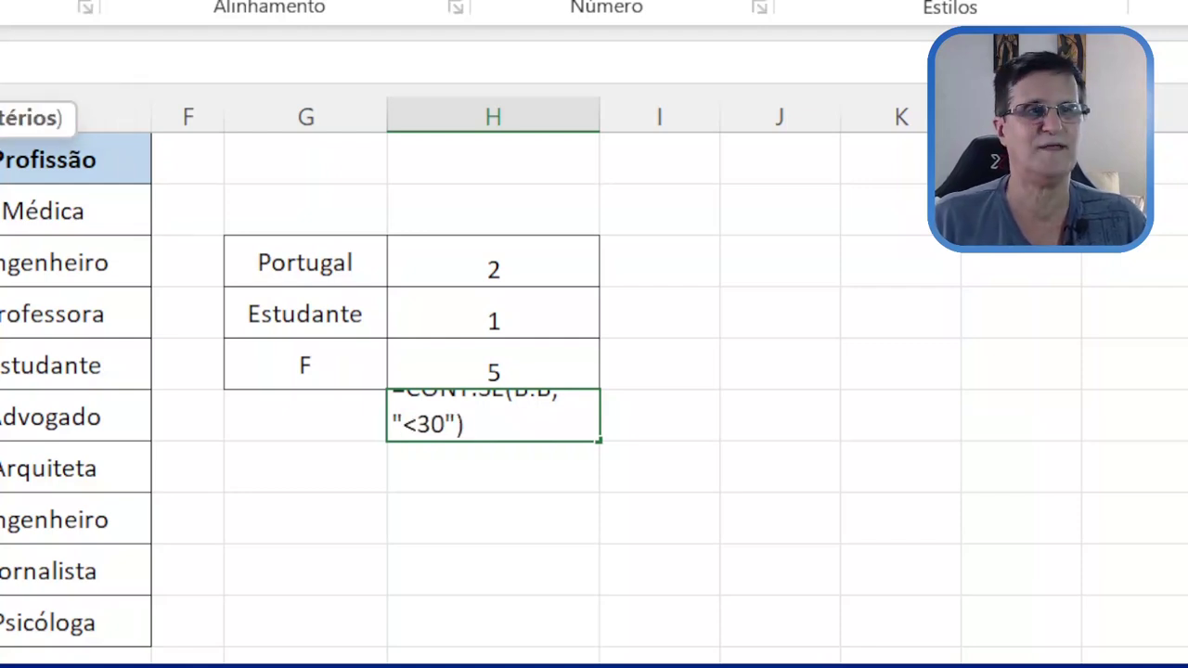
key("Return")
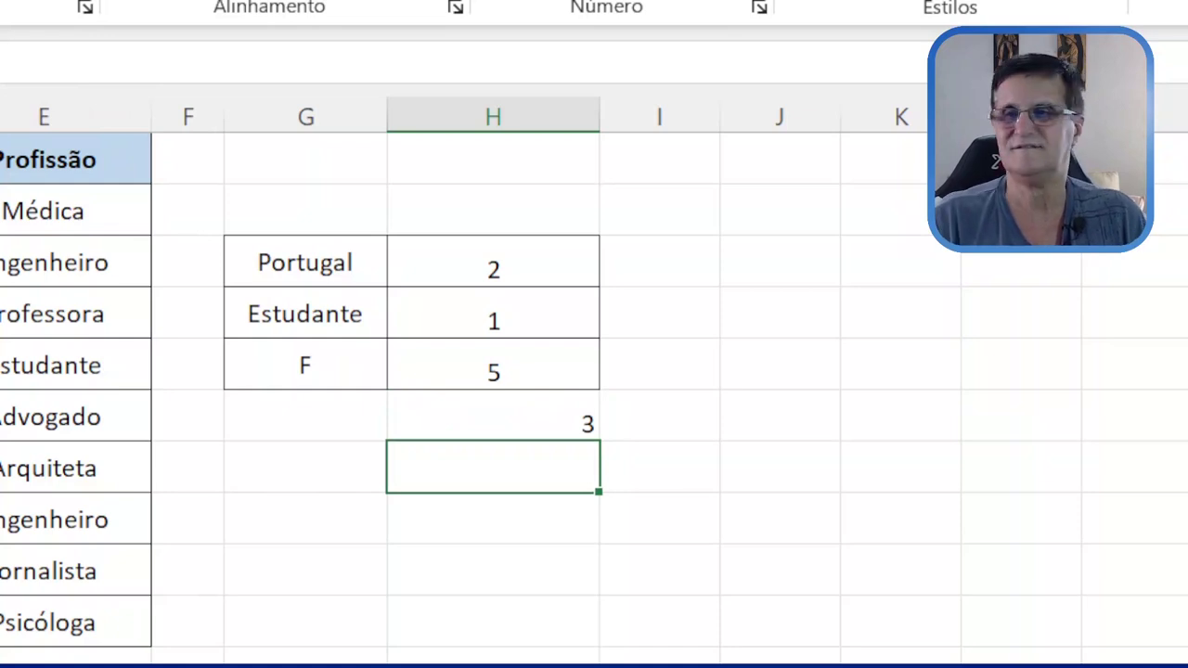